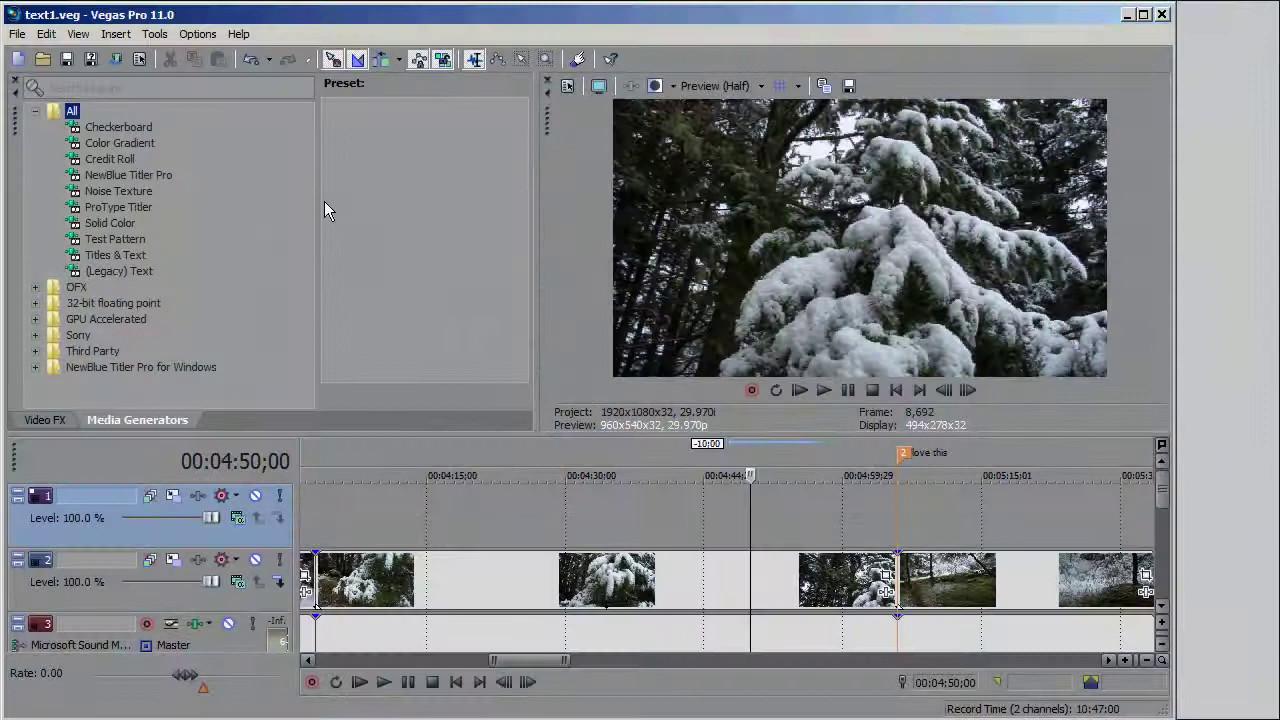
Step: Compare the (Legacy) Text, ProType Titler, Titles & Text and NewBlue presets, ending on (Legacy) Text's Hot and Cool
{"action": "left_click", "coordinate": [119, 272]}
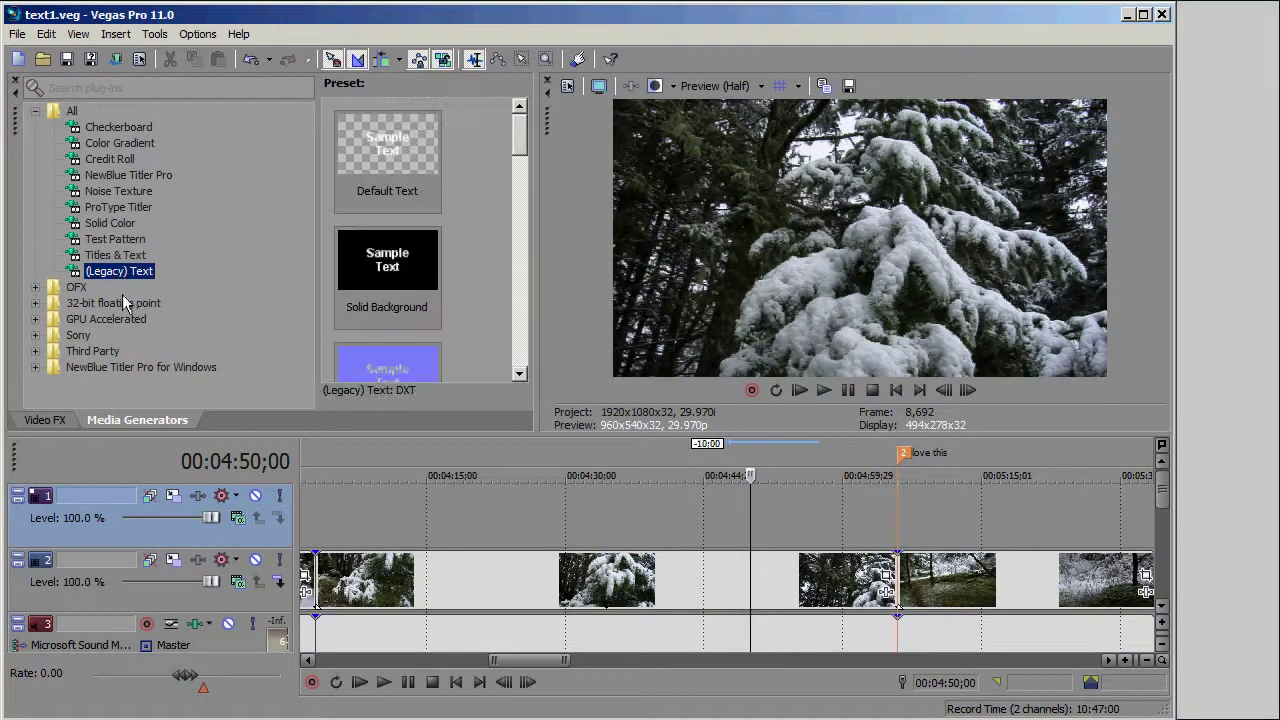
{"action": "left_click", "coordinate": [128, 208]}
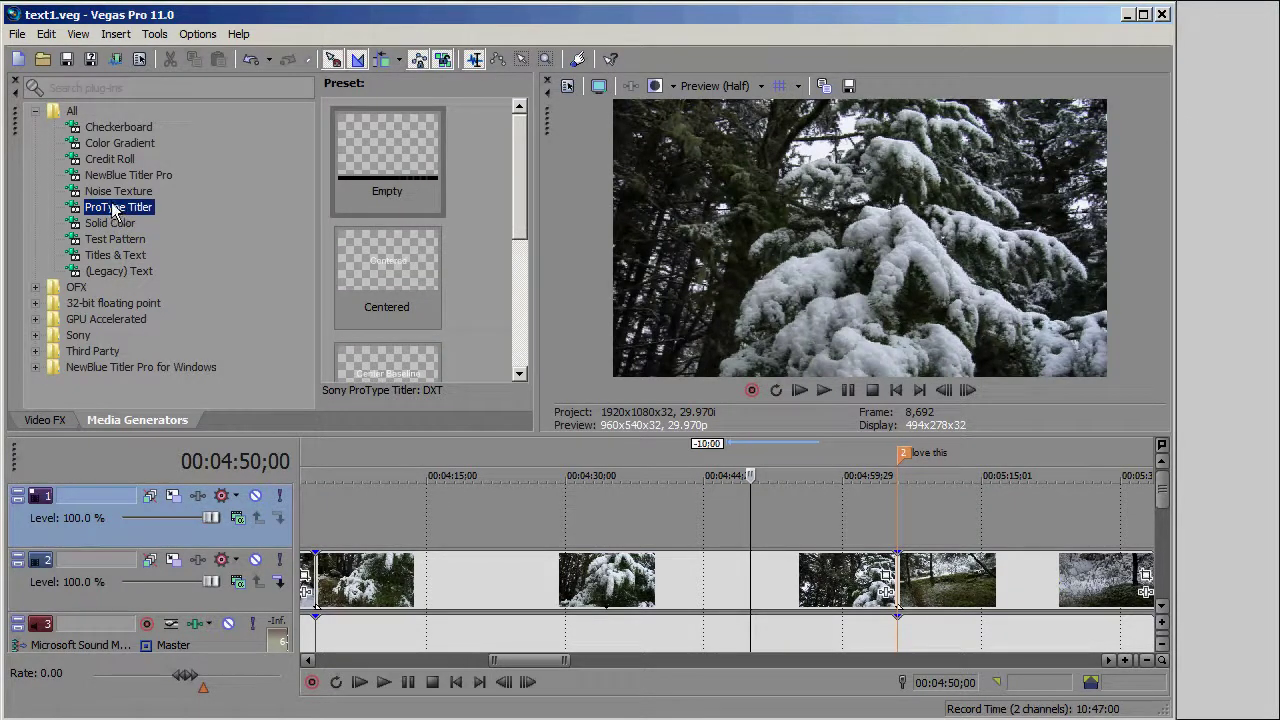
{"action": "left_click", "coordinate": [118, 255]}
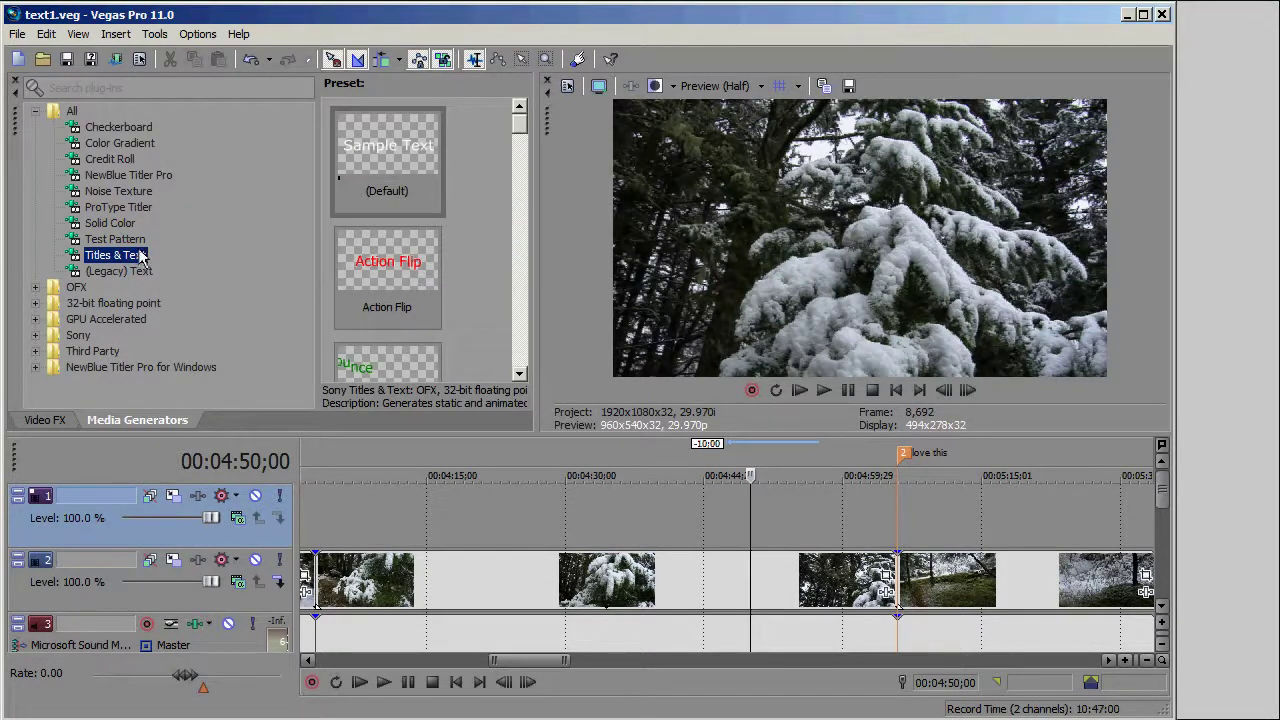
{"action": "left_click", "coordinate": [140, 176]}
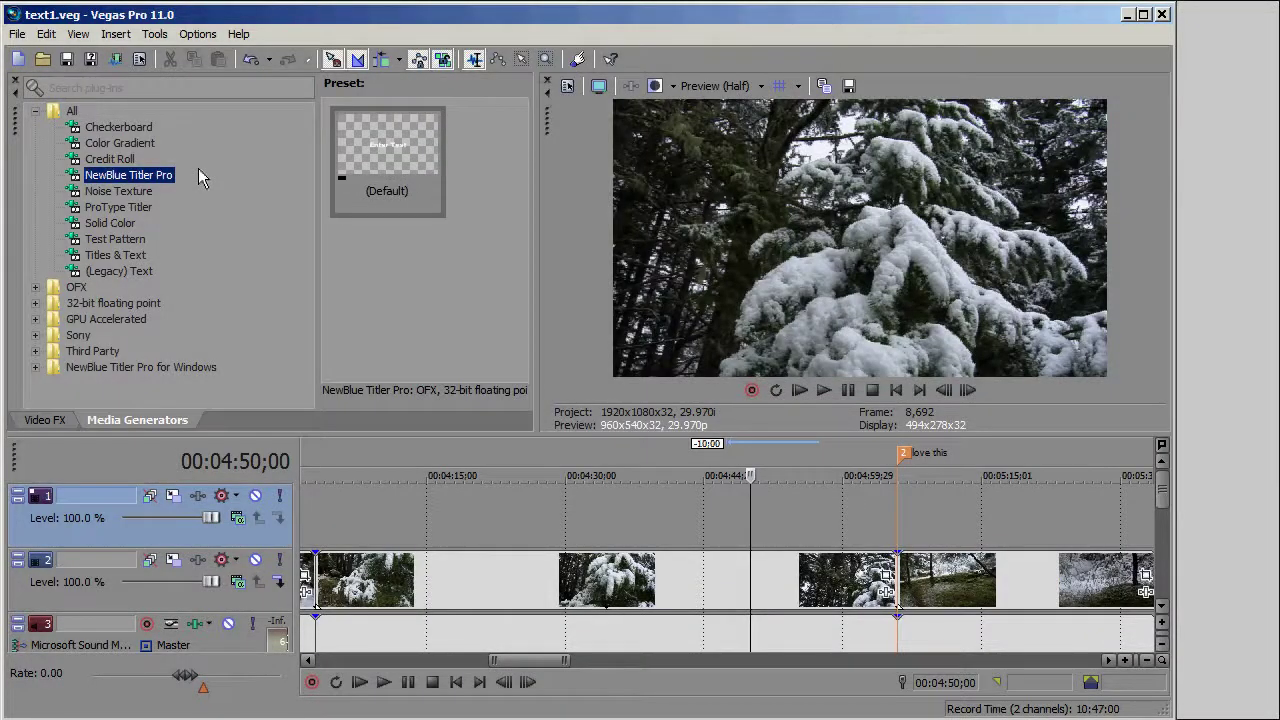
{"action": "left_click", "coordinate": [90, 272]}
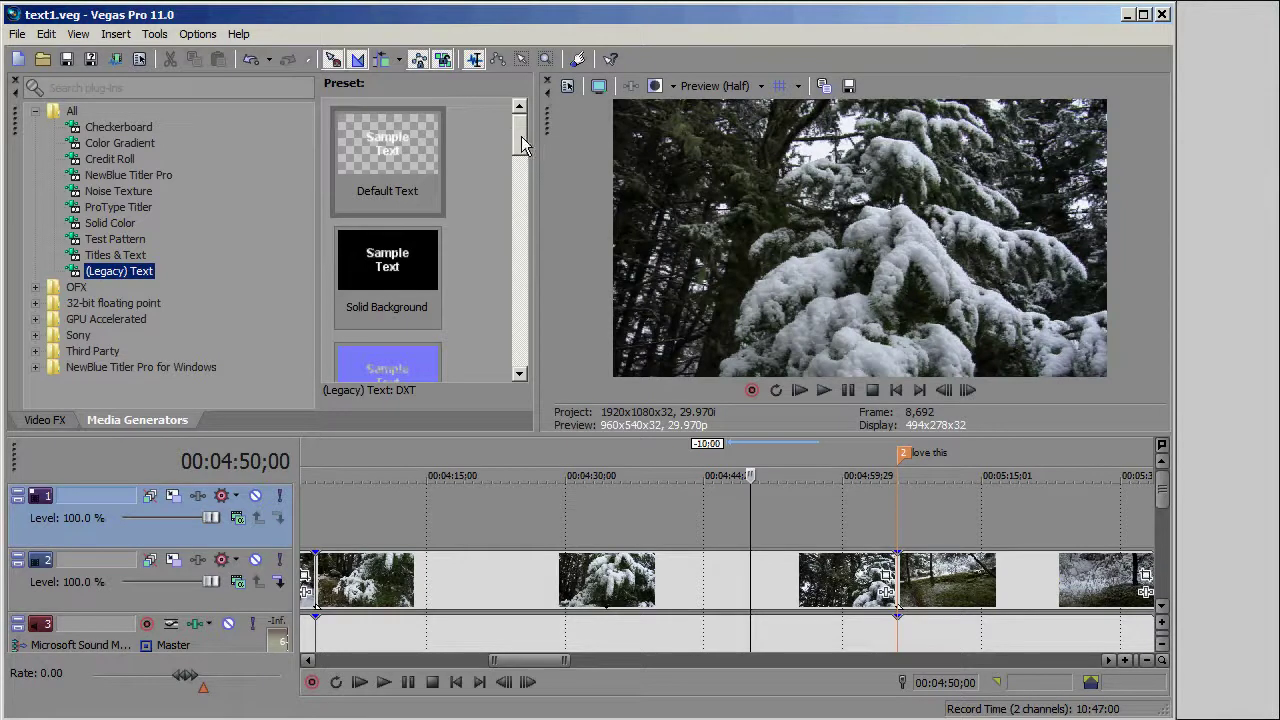
{"action": "left_click_drag", "start_coordinate": [521, 136], "coordinate": [528, 282]}
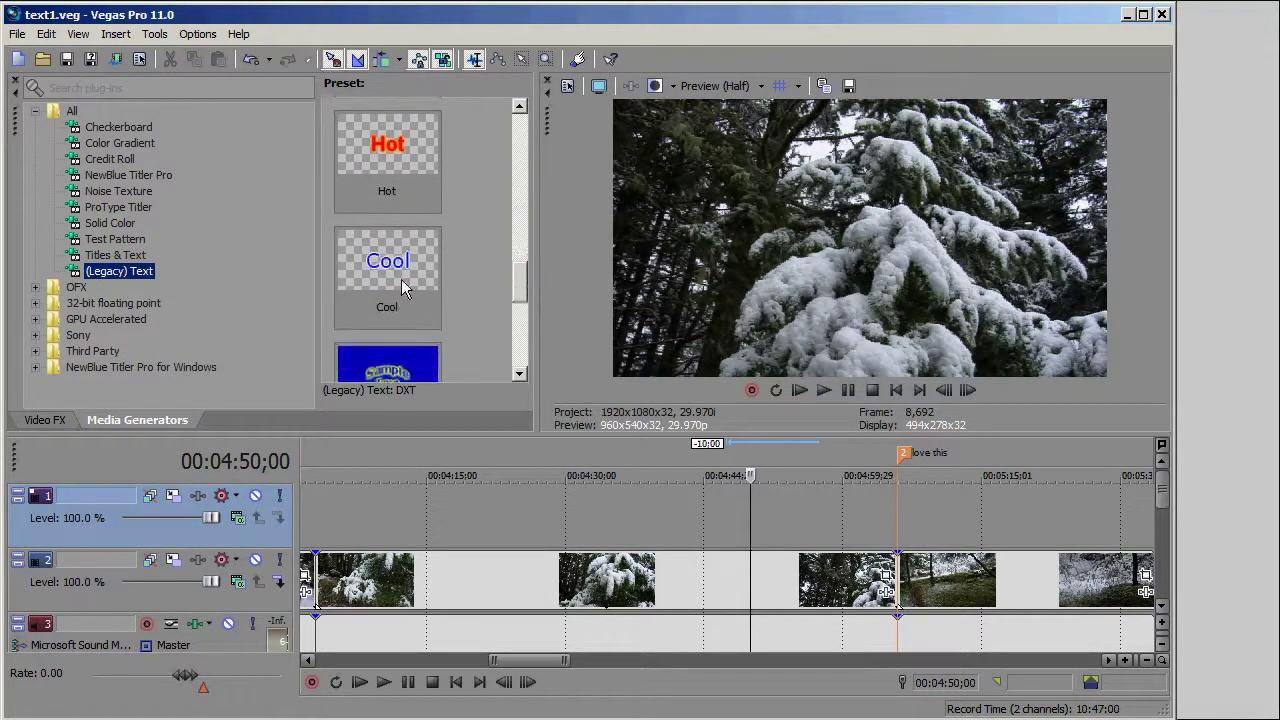
Step: Add the Cool preset as a title on track 1 and move it up and left
{"action": "left_click_drag", "start_coordinate": [386, 261], "coordinate": [705, 512]}
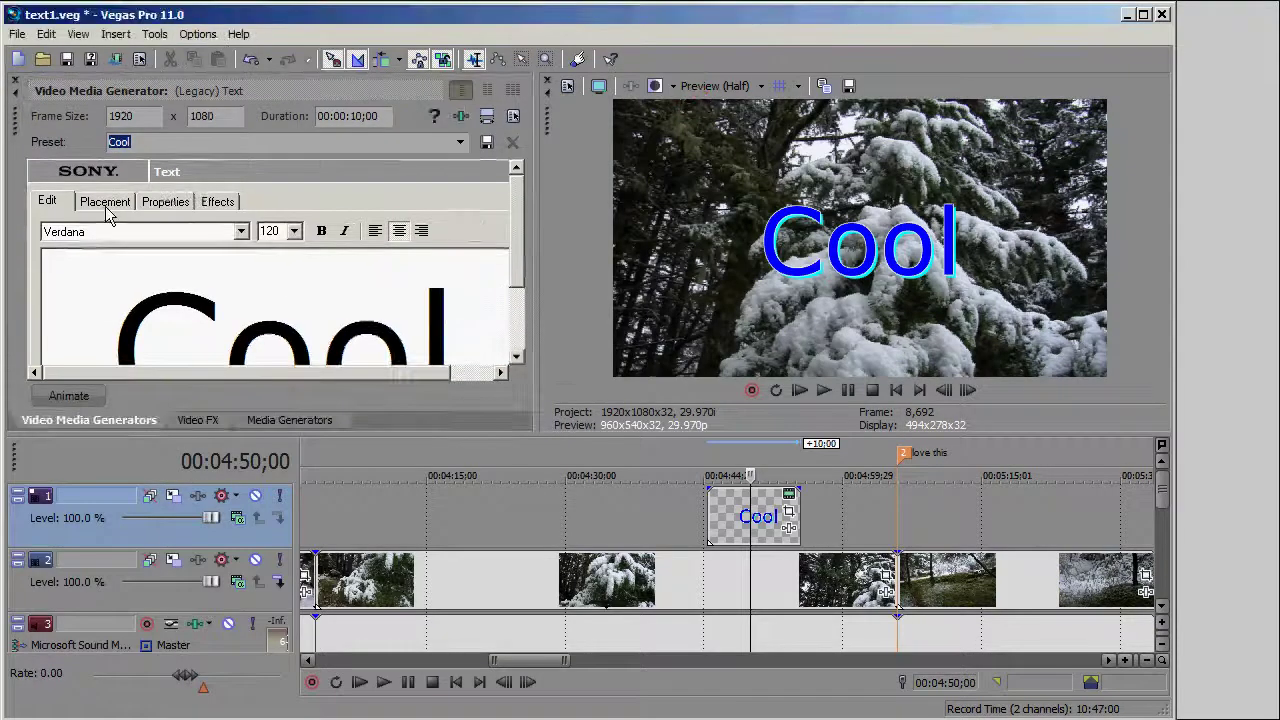
{"action": "left_click", "coordinate": [105, 202]}
{"action": "mouse_move", "coordinate": [171, 355]}
{"action": "left_mouse_down"}
{"action": "mouse_move", "coordinate": [177, 337]}
{"action": "mouse_move", "coordinate": [137, 329]}
{"action": "mouse_move", "coordinate": [174, 329]}
{"action": "mouse_move", "coordinate": [163, 340]}
{"action": "left_mouse_up"}
Step: Enlarge the properties area and change the Cool text colour from blue to purple
{"action": "left_click", "coordinate": [165, 201]}
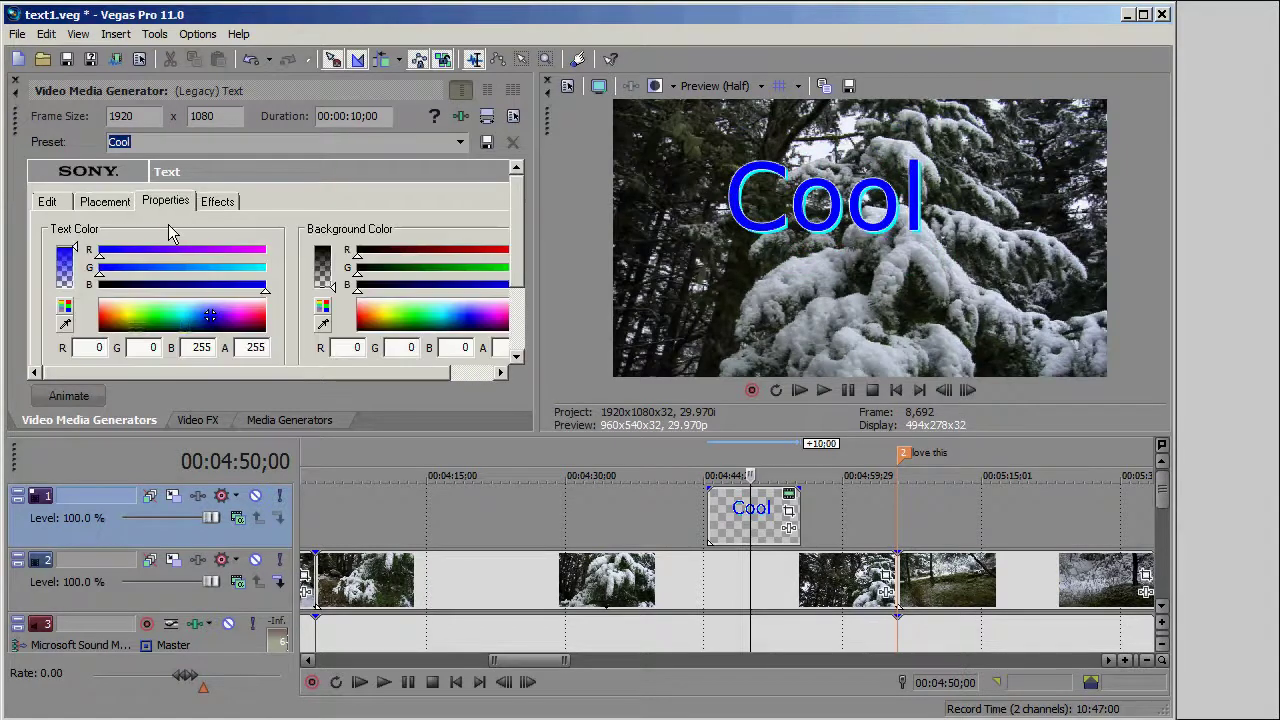
{"action": "left_click", "coordinate": [198, 421]}
{"action": "left_click_drag", "start_coordinate": [200, 437], "coordinate": [100, 568]}
{"action": "left_click", "coordinate": [92, 555]}
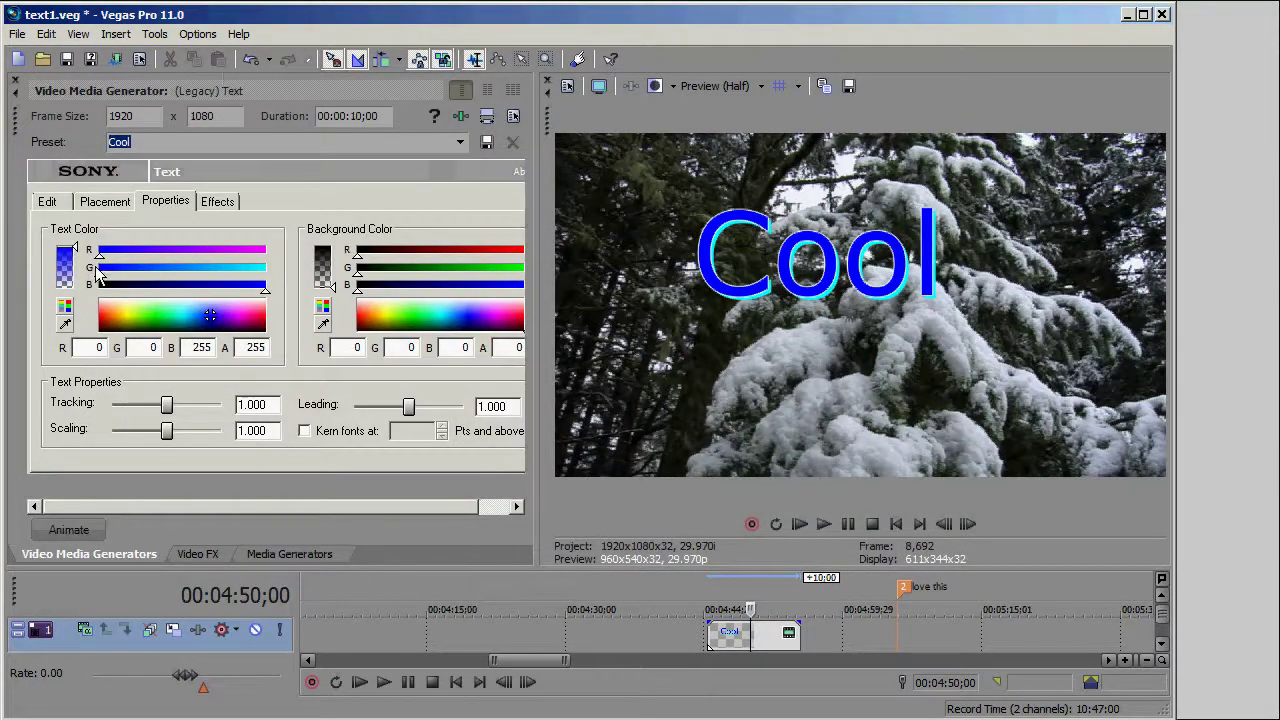
{"action": "left_click_drag", "start_coordinate": [97, 257], "coordinate": [244, 258]}
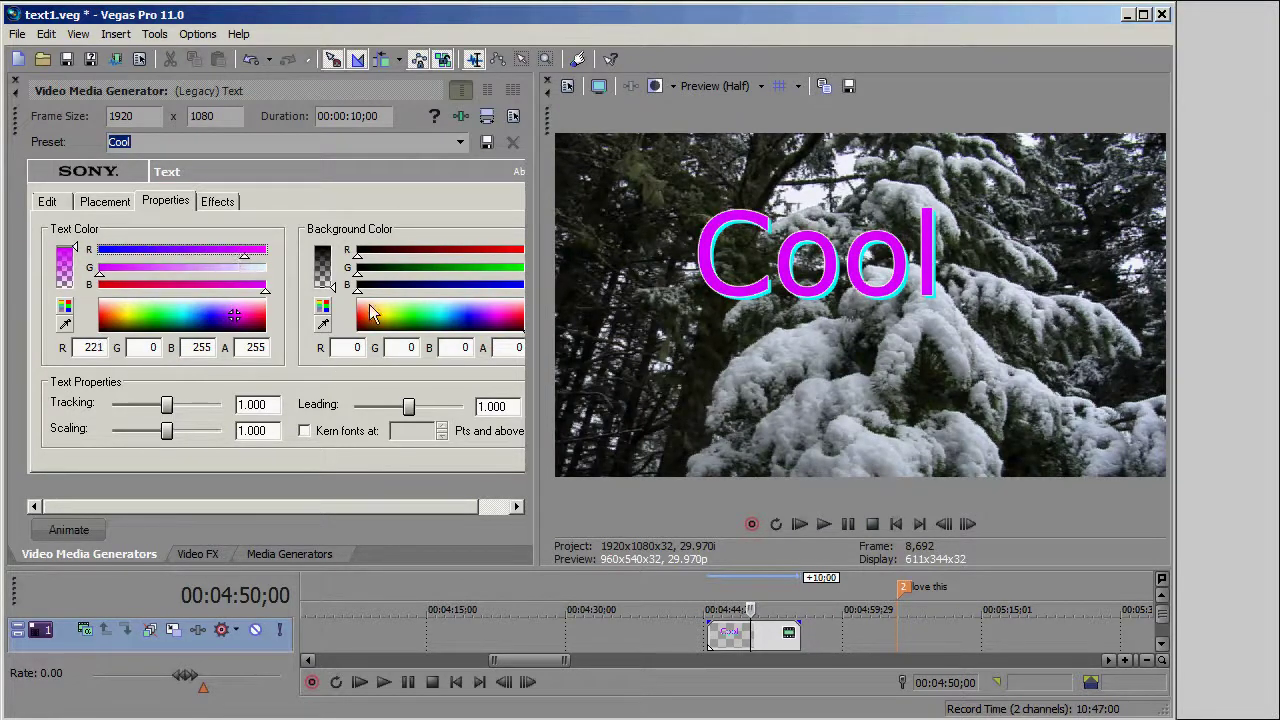
Step: Set the Cool background colour to opaque cyan (R 3, G 255, B 234)
{"action": "left_click_drag", "start_coordinate": [358, 252], "coordinate": [505, 258]}
{"action": "left_click_drag", "start_coordinate": [360, 290], "coordinate": [515, 290]}
{"action": "left_click_drag", "start_coordinate": [358, 272], "coordinate": [583, 277]}
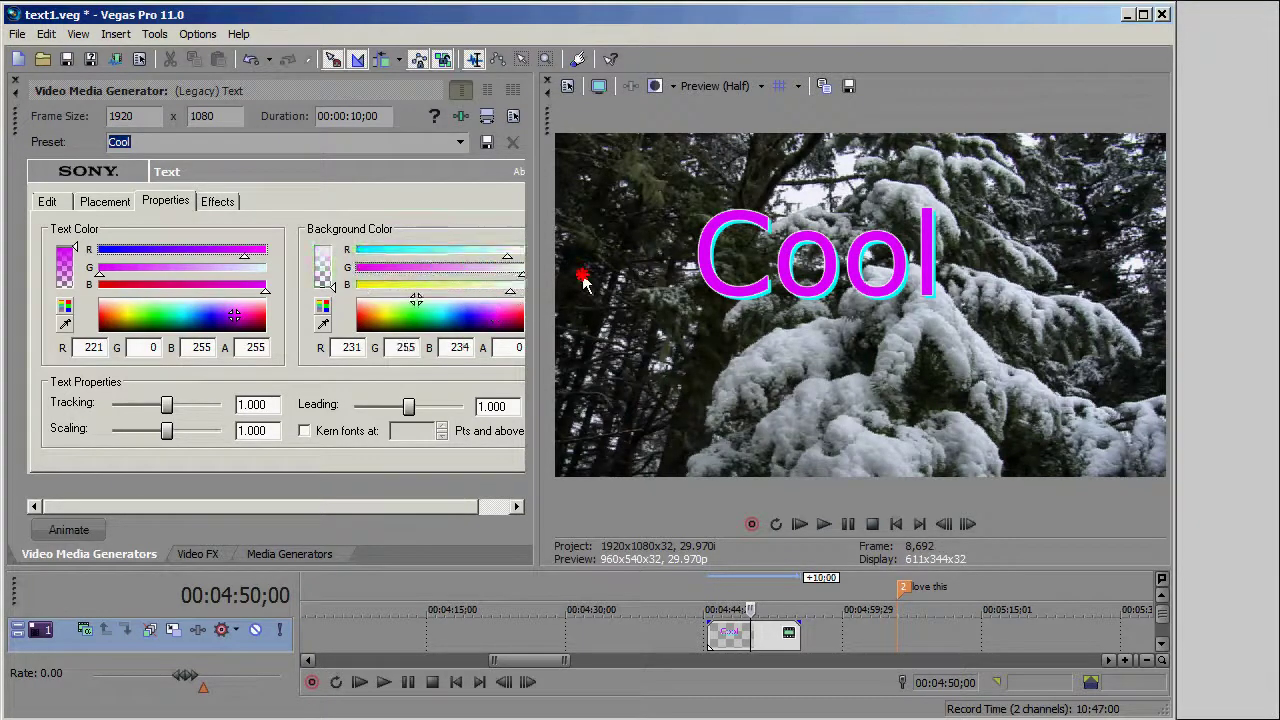
{"action": "key", "text": "Return"}
{"action": "key", "text": "Return"}
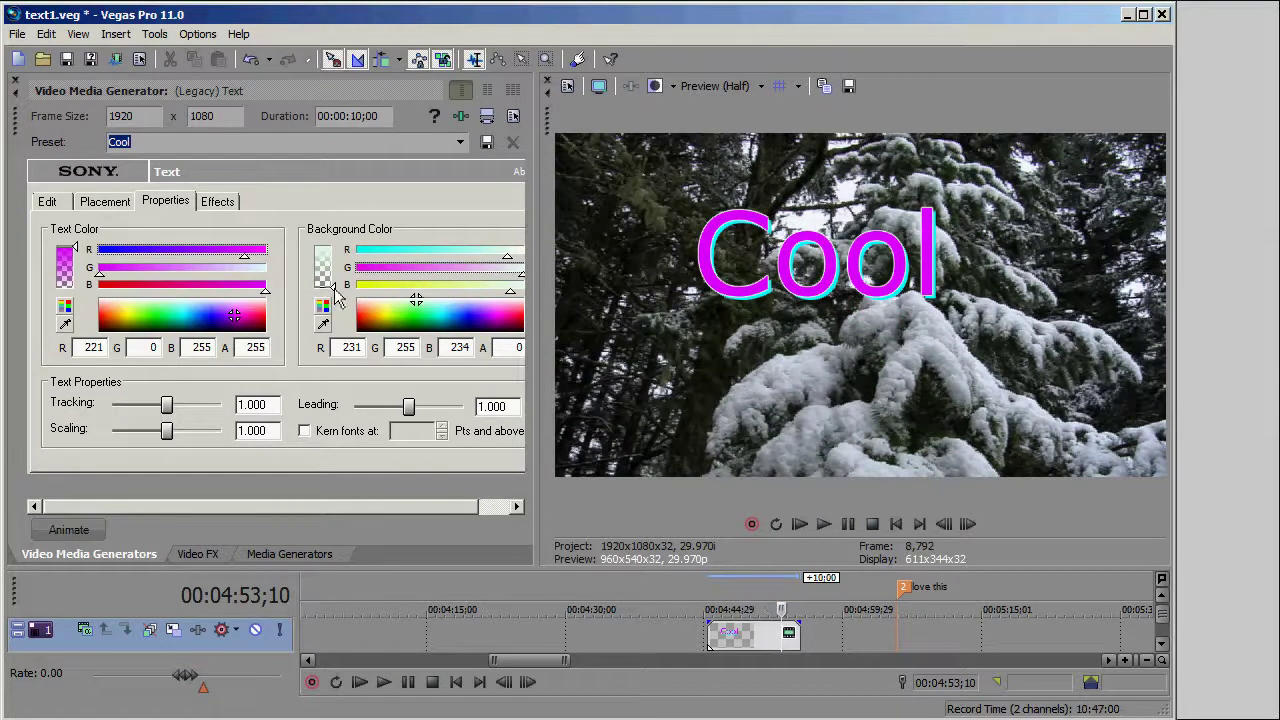
{"action": "left_click_drag", "start_coordinate": [335, 288], "coordinate": [325, 233]}
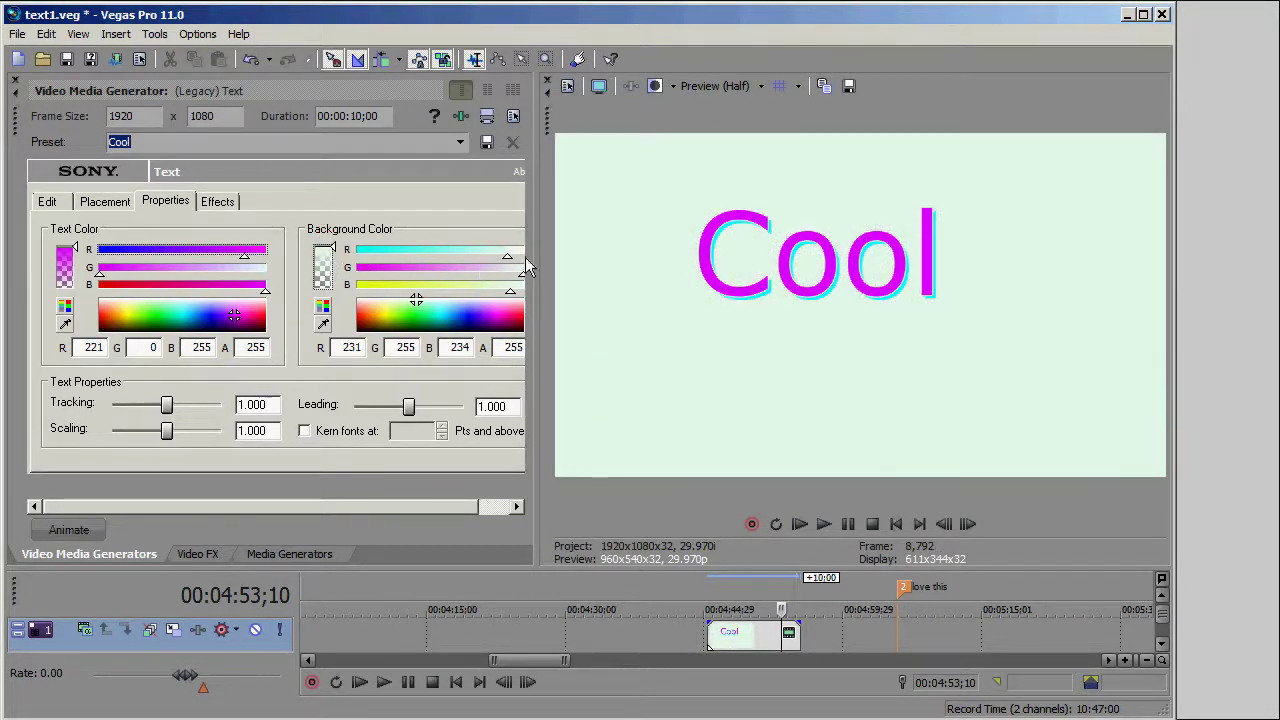
{"action": "left_click_drag", "start_coordinate": [510, 255], "coordinate": [360, 265]}
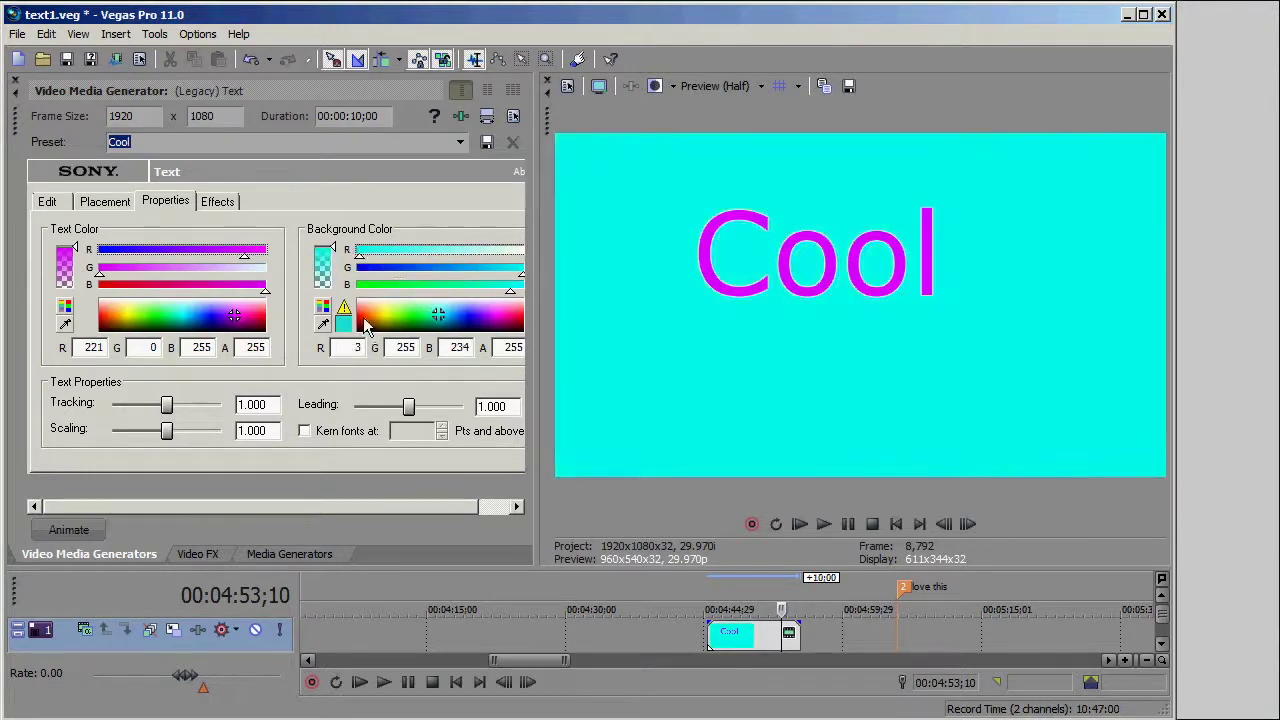
{"action": "left_click", "coordinate": [219, 201]}
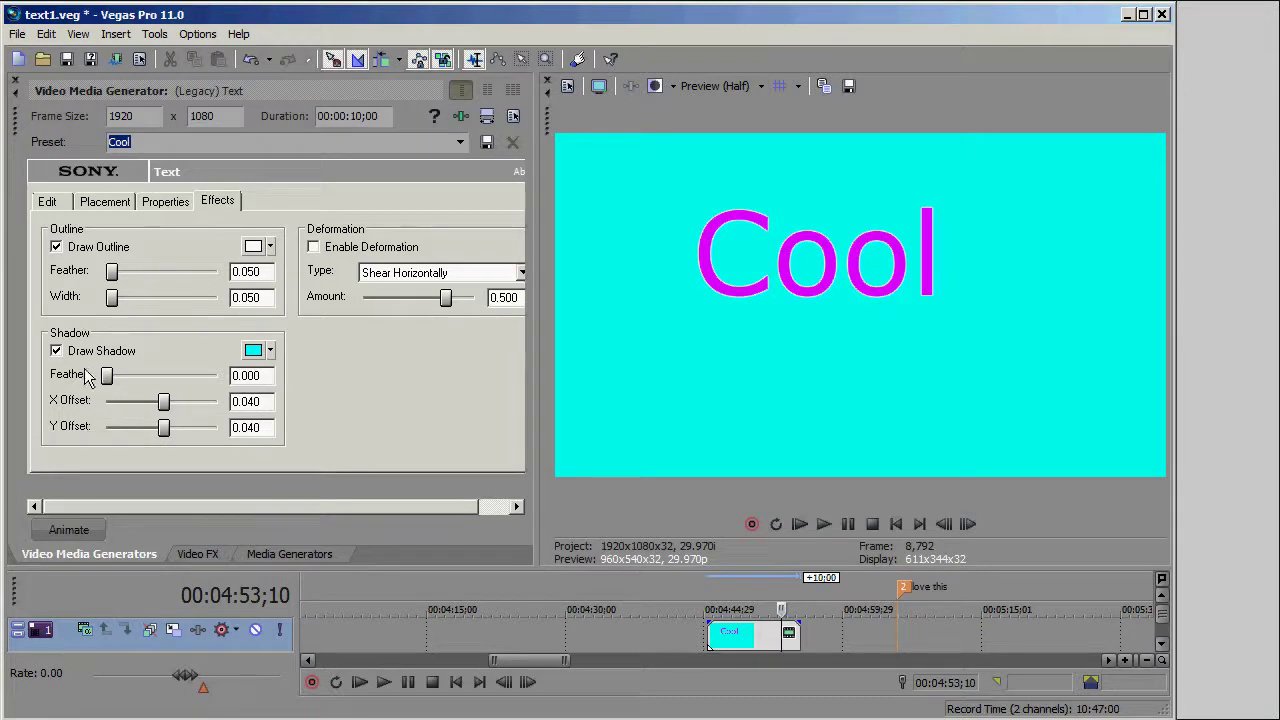
Step: Give Cool a yellow Draw Outline of width 0.854, then select the Cool event for deletion
{"action": "left_click", "coordinate": [56, 248]}
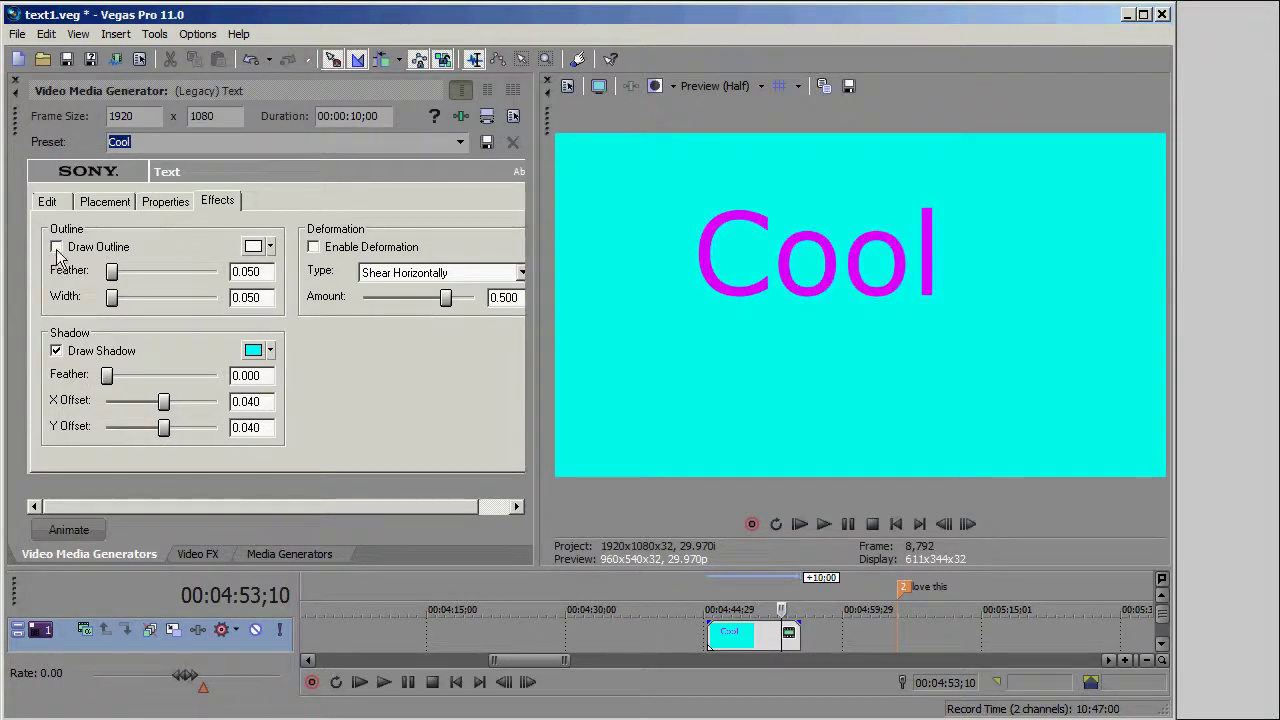
{"action": "left_click", "coordinate": [56, 247]}
{"action": "left_click", "coordinate": [253, 246]}
{"action": "left_click", "coordinate": [309, 333]}
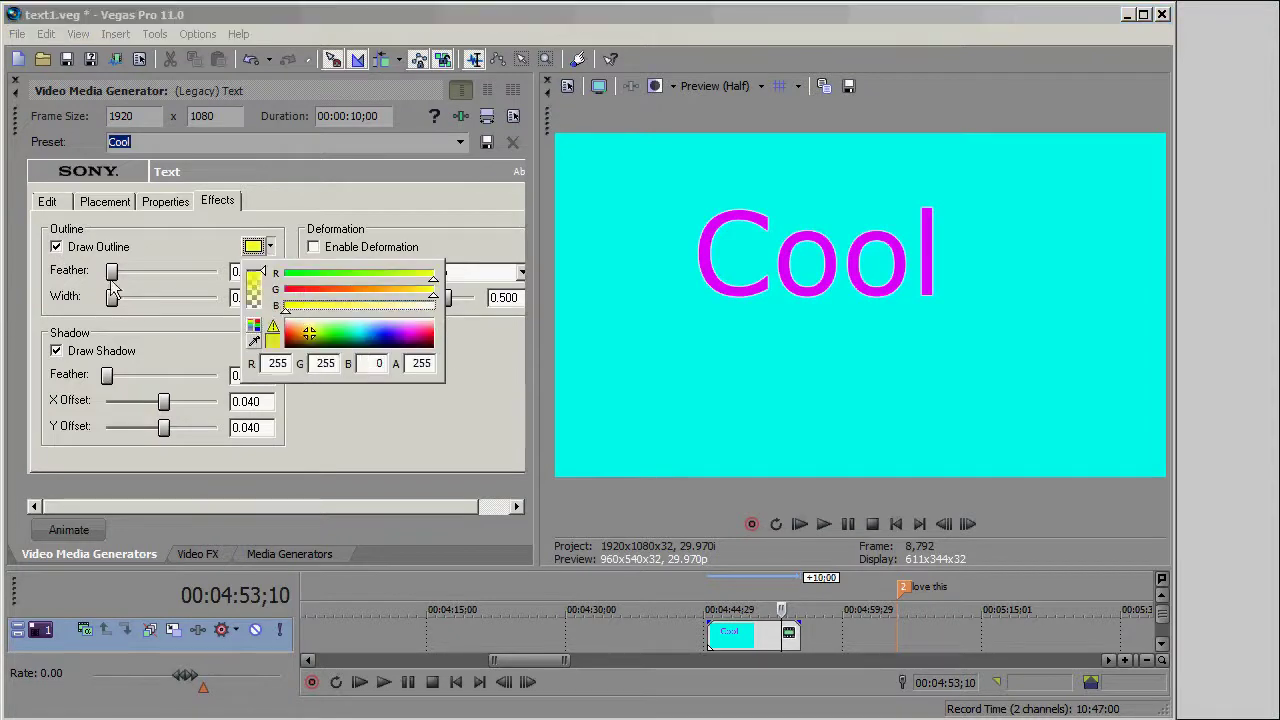
{"action": "left_click_drag", "start_coordinate": [112, 290], "coordinate": [200, 297]}
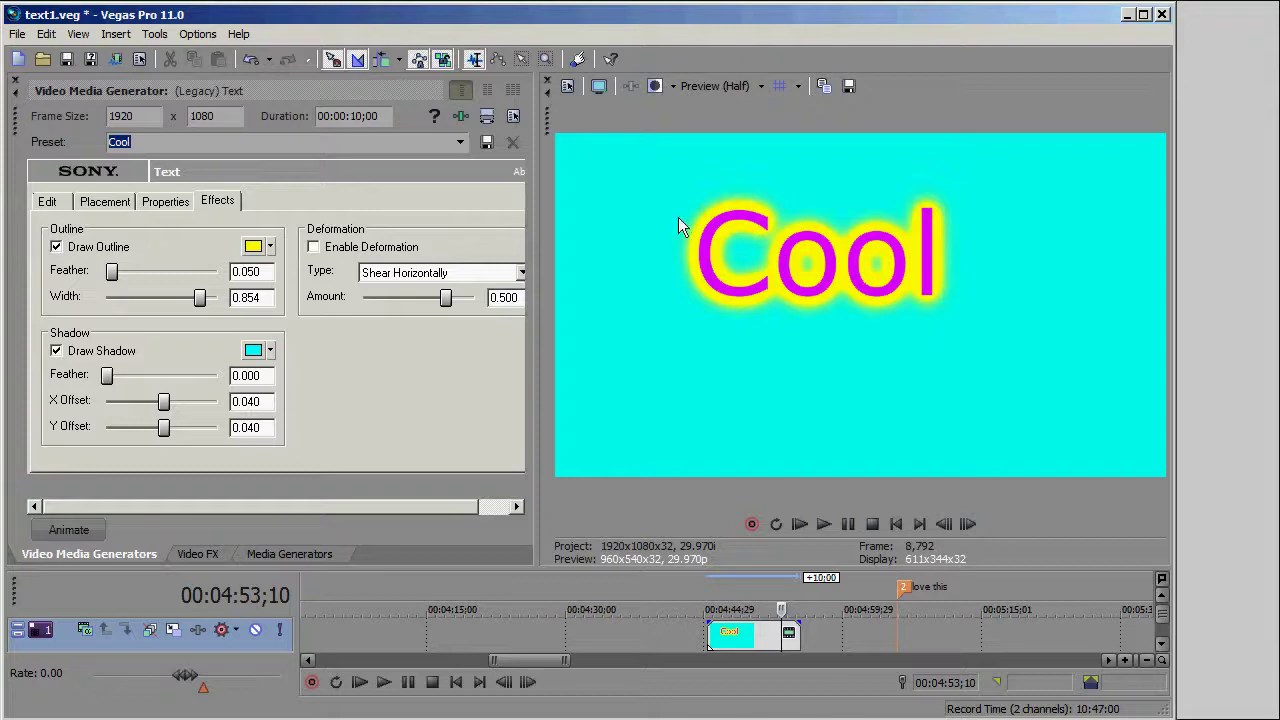
{"action": "left_click", "coordinate": [740, 637]}
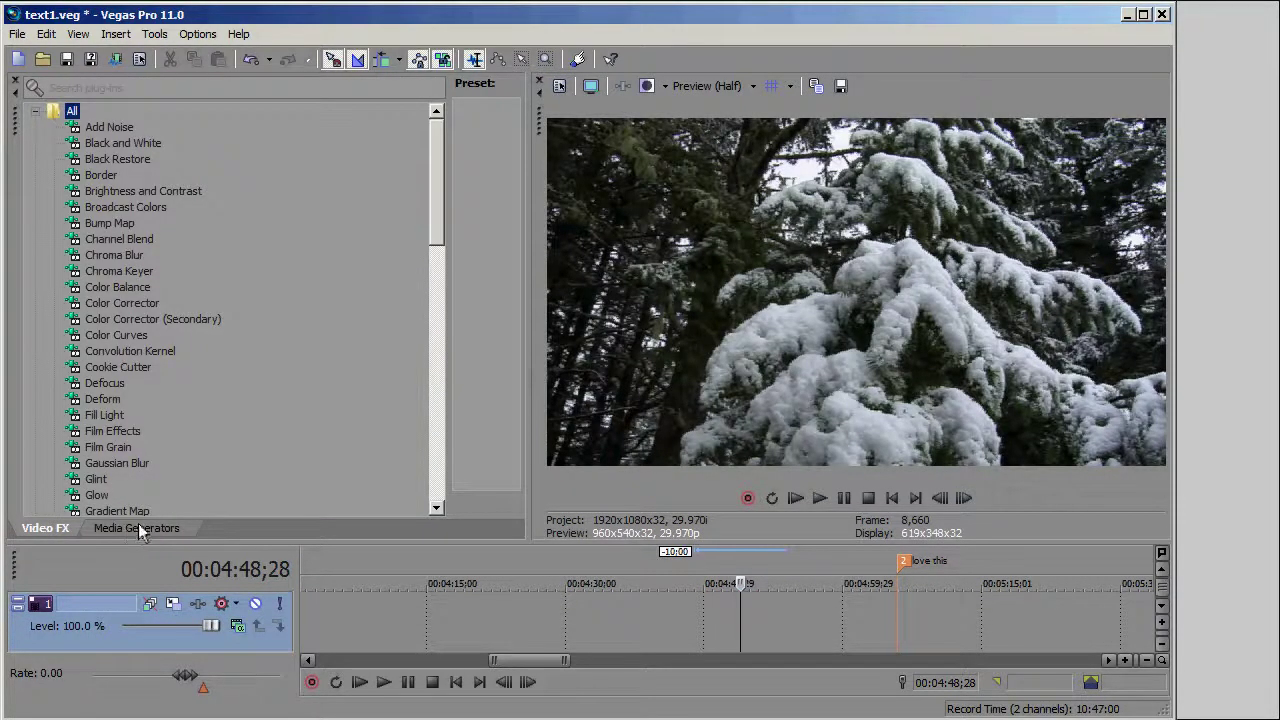
Step: Drag ProType Titler's Empty preset onto track 1 above the snowy footage
{"action": "left_click", "coordinate": [140, 528]}
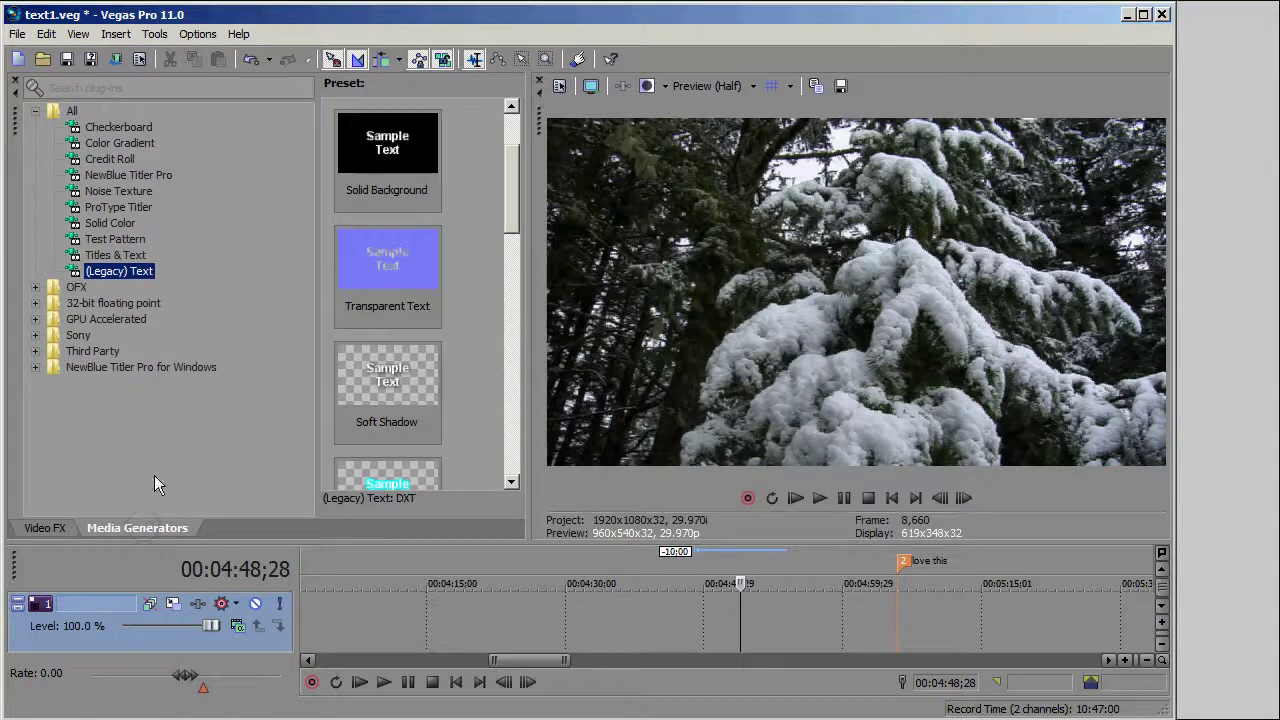
{"action": "left_click", "coordinate": [120, 208]}
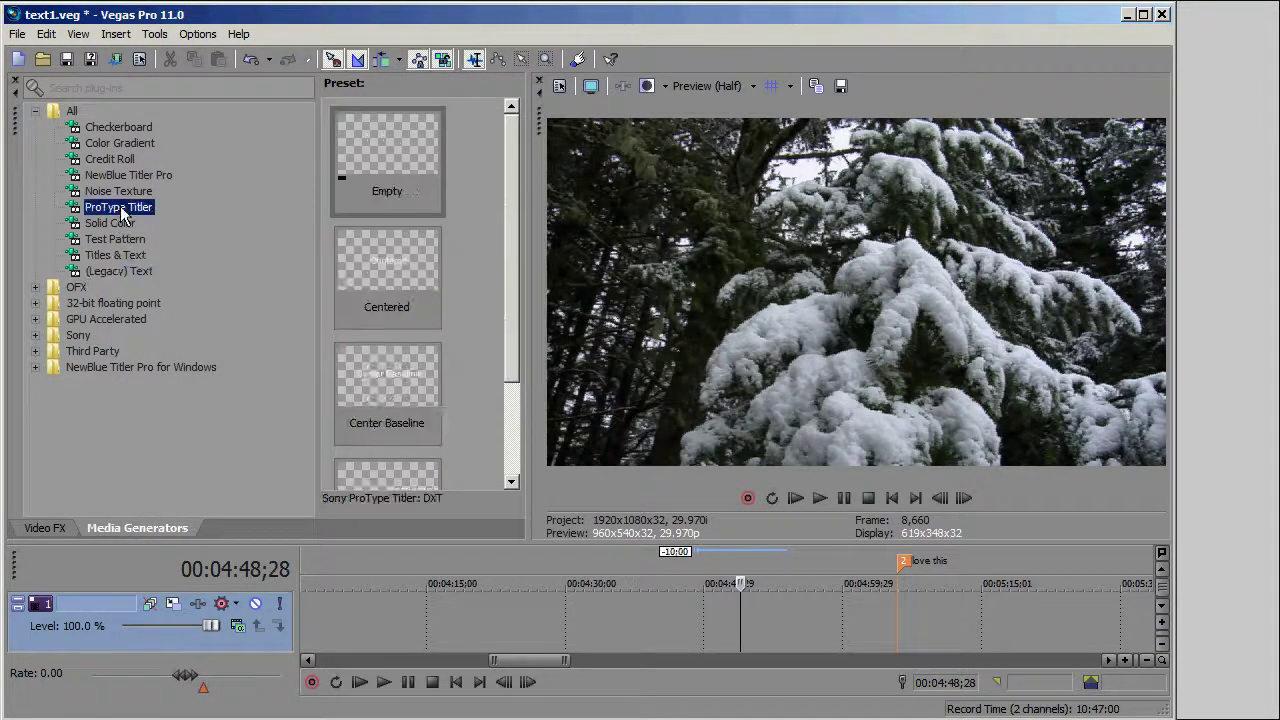
{"action": "left_click_drag", "start_coordinate": [514, 163], "coordinate": [526, 129]}
{"action": "left_click_drag", "start_coordinate": [370, 146], "coordinate": [700, 614]}
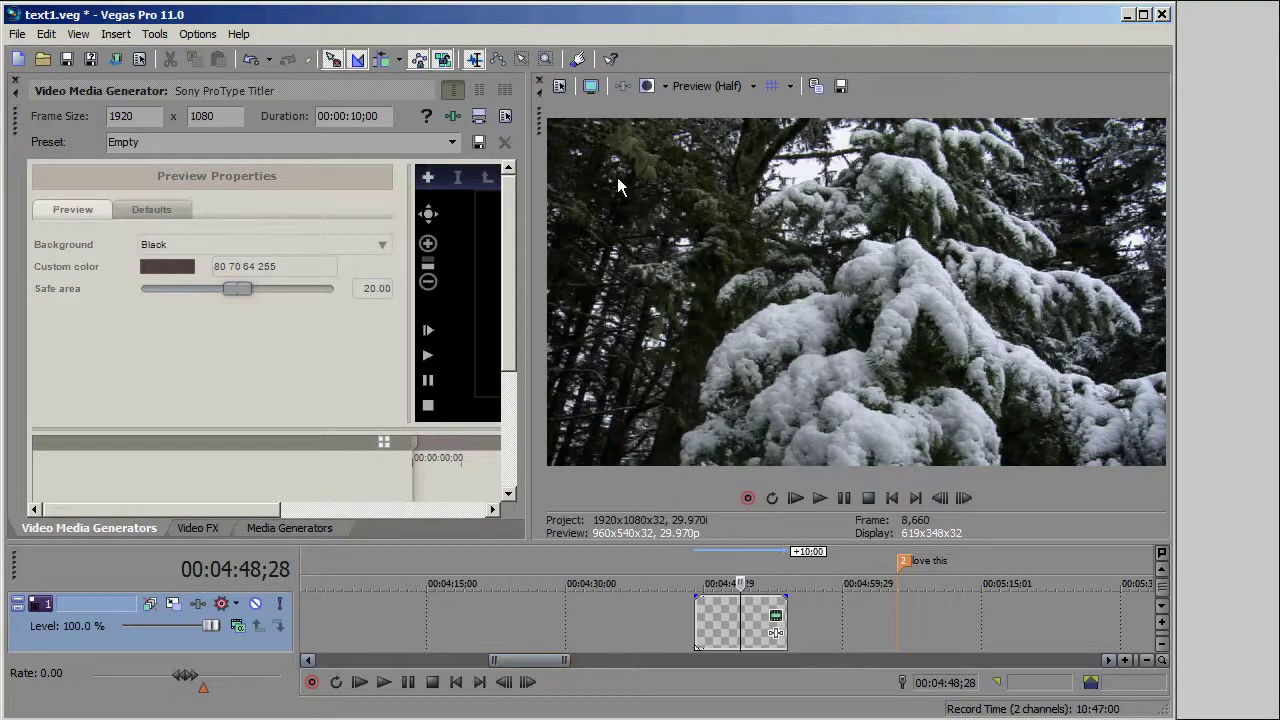
Step: Widen the title editor and add an Arial 'Sample Text' block to the empty ProType title
{"action": "left_click_drag", "start_coordinate": [527, 228], "coordinate": [845, 190]}
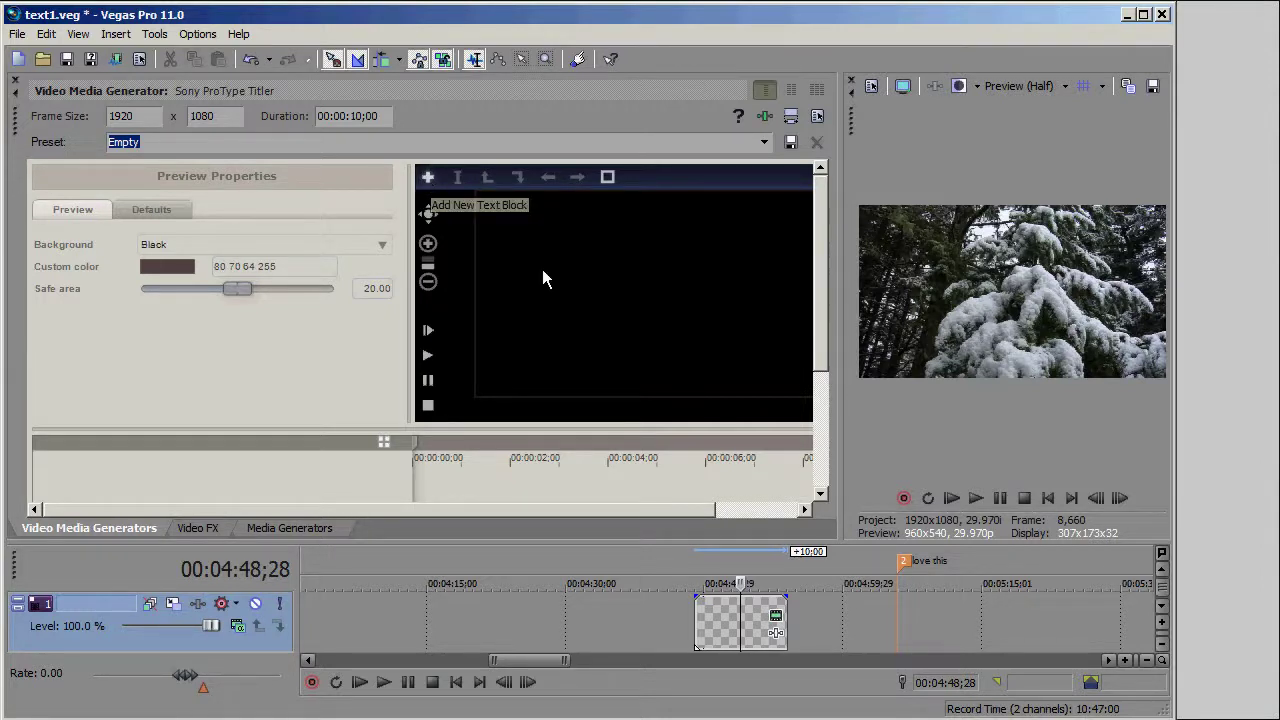
{"action": "double_click", "coordinate": [575, 313]}
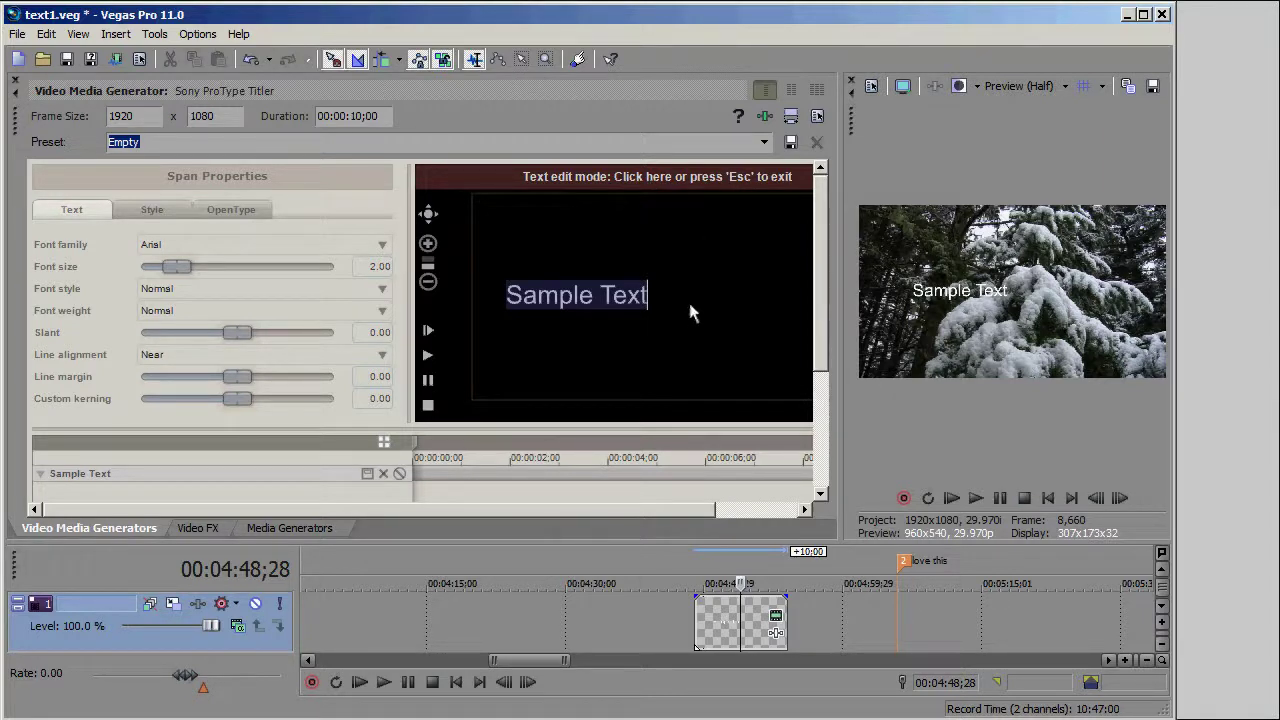
{"action": "key", "text": "Escape"}
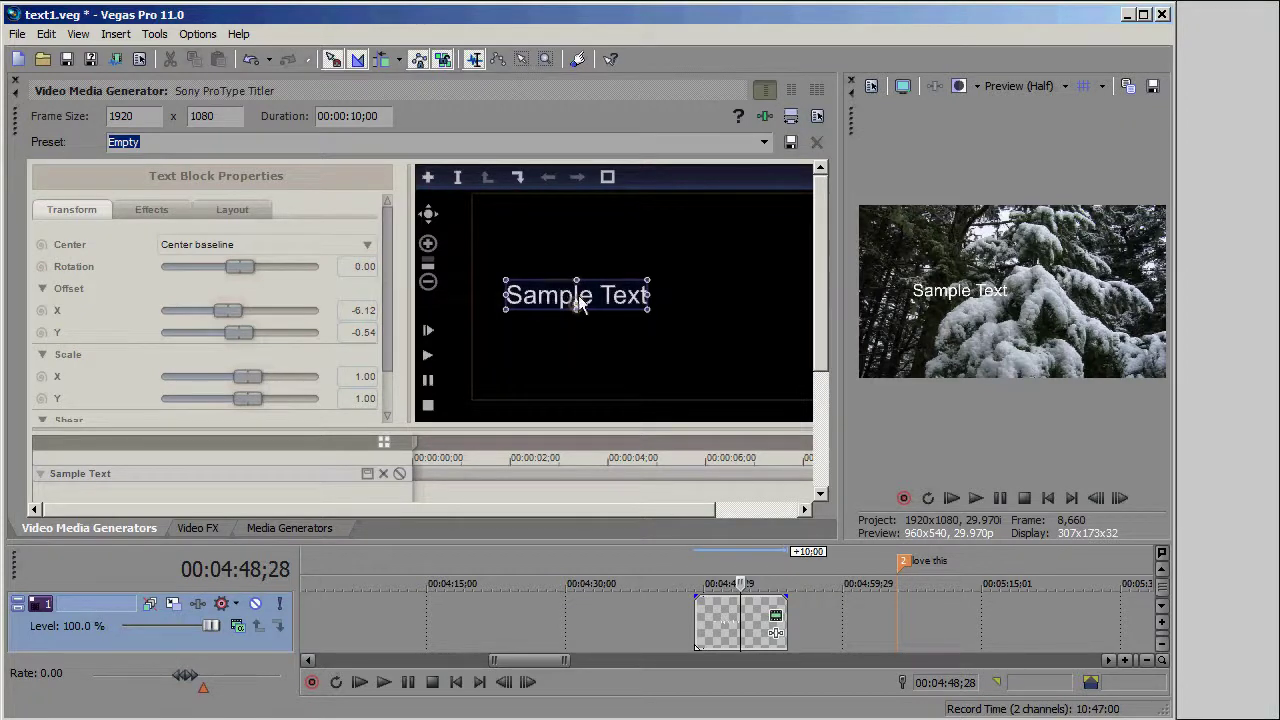
Step: Scale Sample Text to 2.14 by 3.59, unmirrored, with offset -2.16, -2.31
{"action": "left_click_drag", "start_coordinate": [580, 314], "coordinate": [650, 350]}
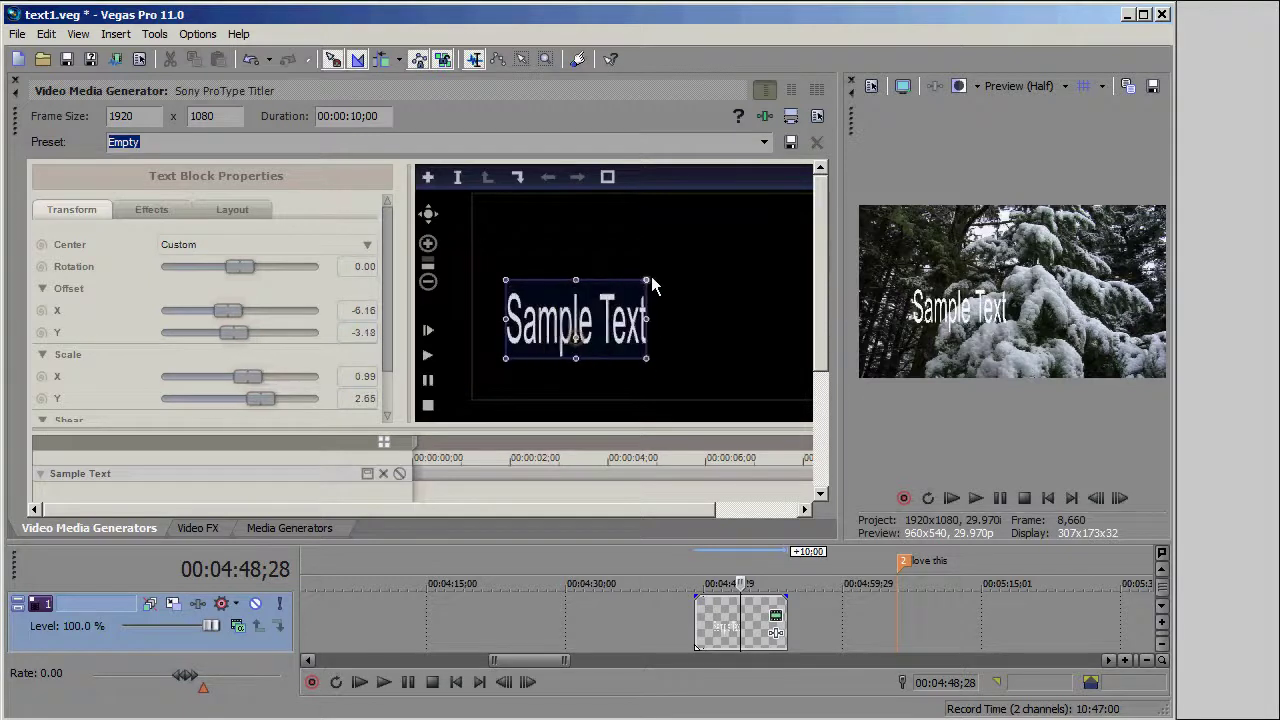
{"action": "mouse_move", "coordinate": [651, 280]}
{"action": "left_mouse_down"}
{"action": "mouse_move", "coordinate": [634, 277]}
{"action": "mouse_move", "coordinate": [618, 243]}
{"action": "left_mouse_up"}
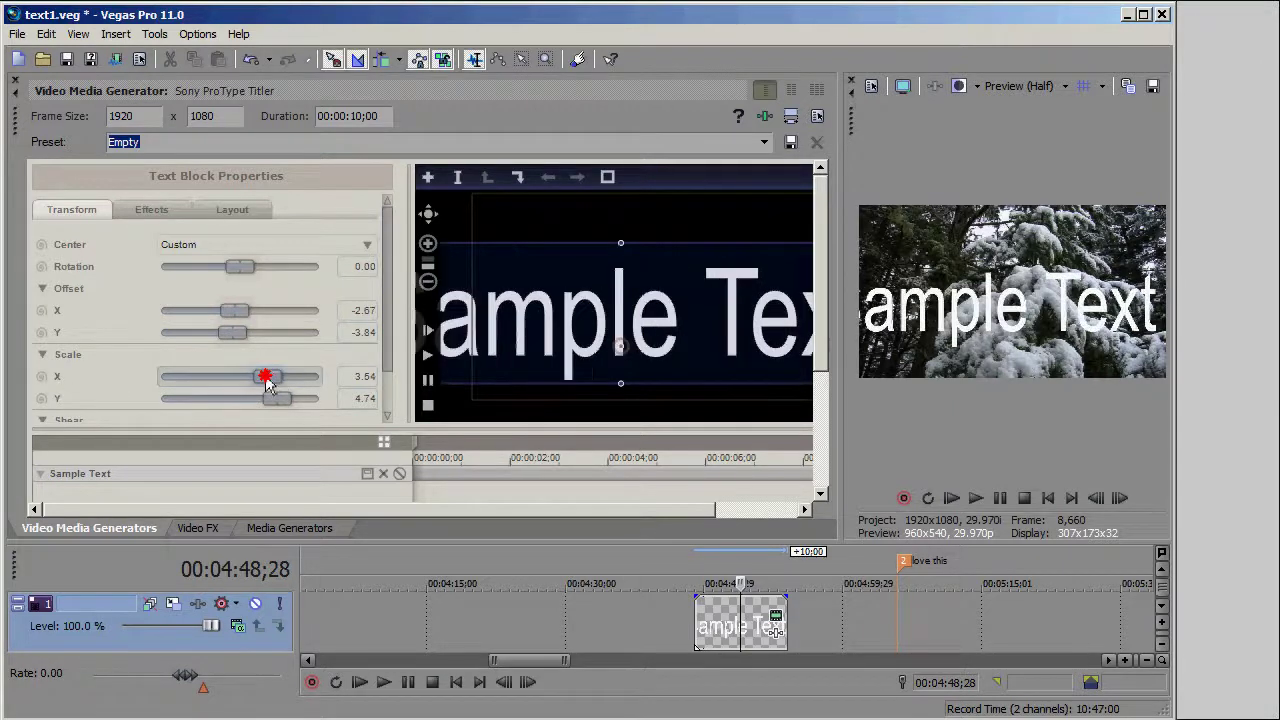
{"action": "left_click_drag", "start_coordinate": [267, 385], "coordinate": [220, 392]}
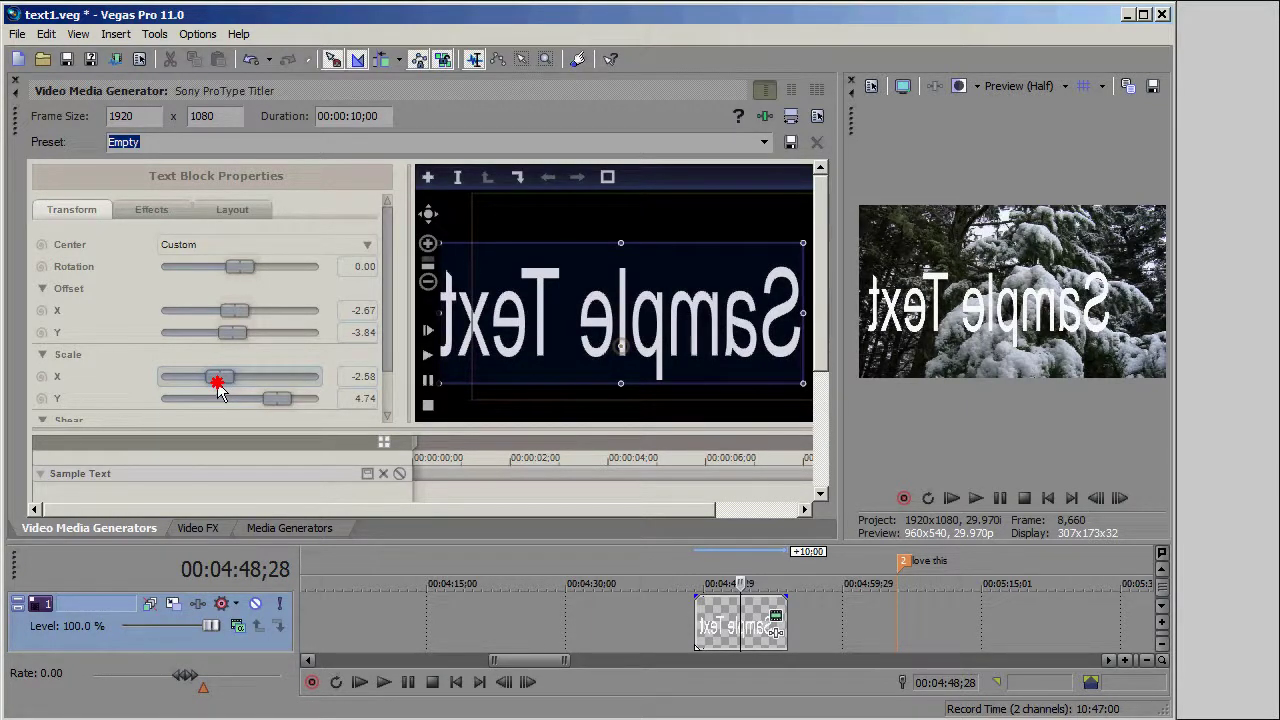
{"action": "left_click_drag", "start_coordinate": [219, 390], "coordinate": [267, 399]}
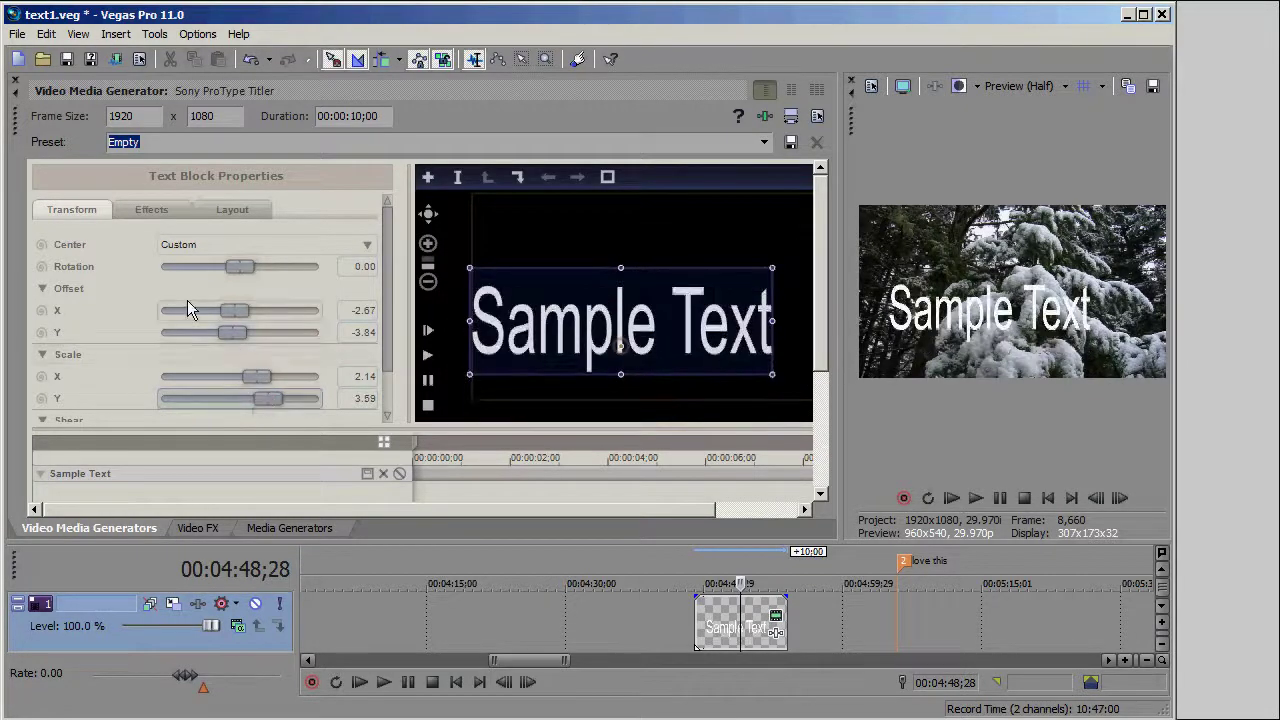
{"action": "left_click_drag", "start_coordinate": [225, 316], "coordinate": [238, 342]}
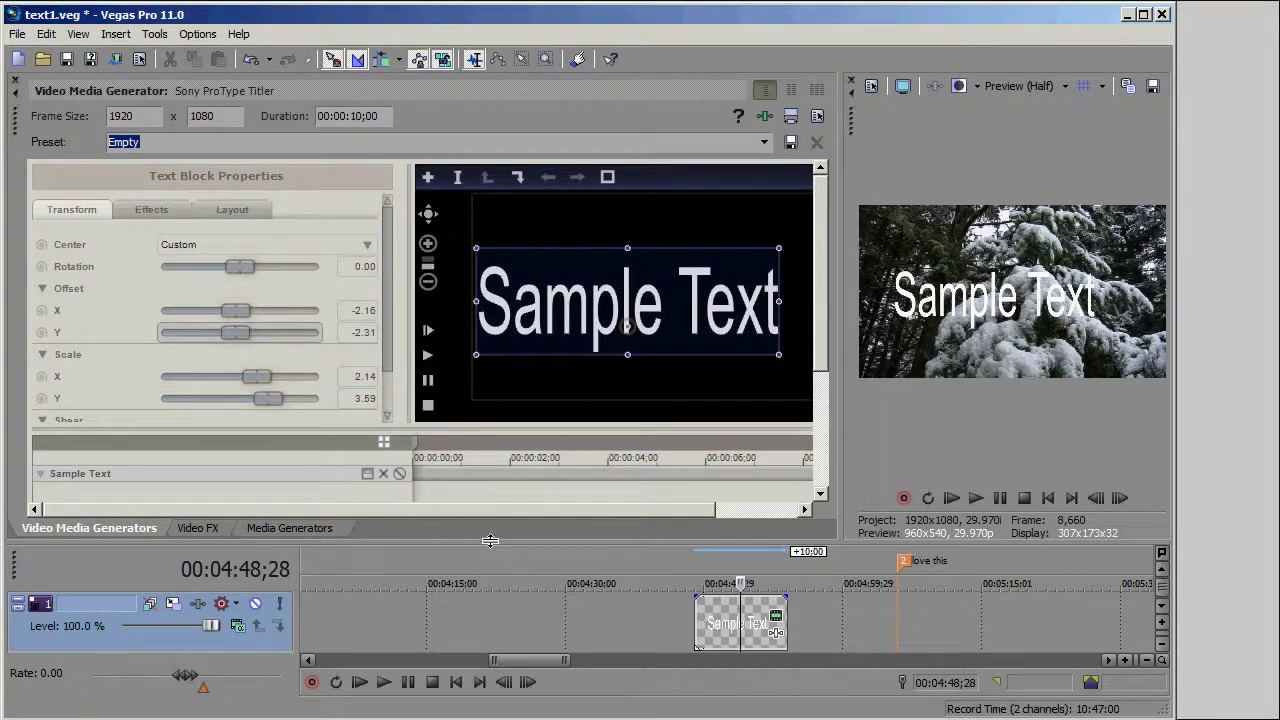
{"action": "left_click_drag", "start_coordinate": [490, 541], "coordinate": [490, 612]}
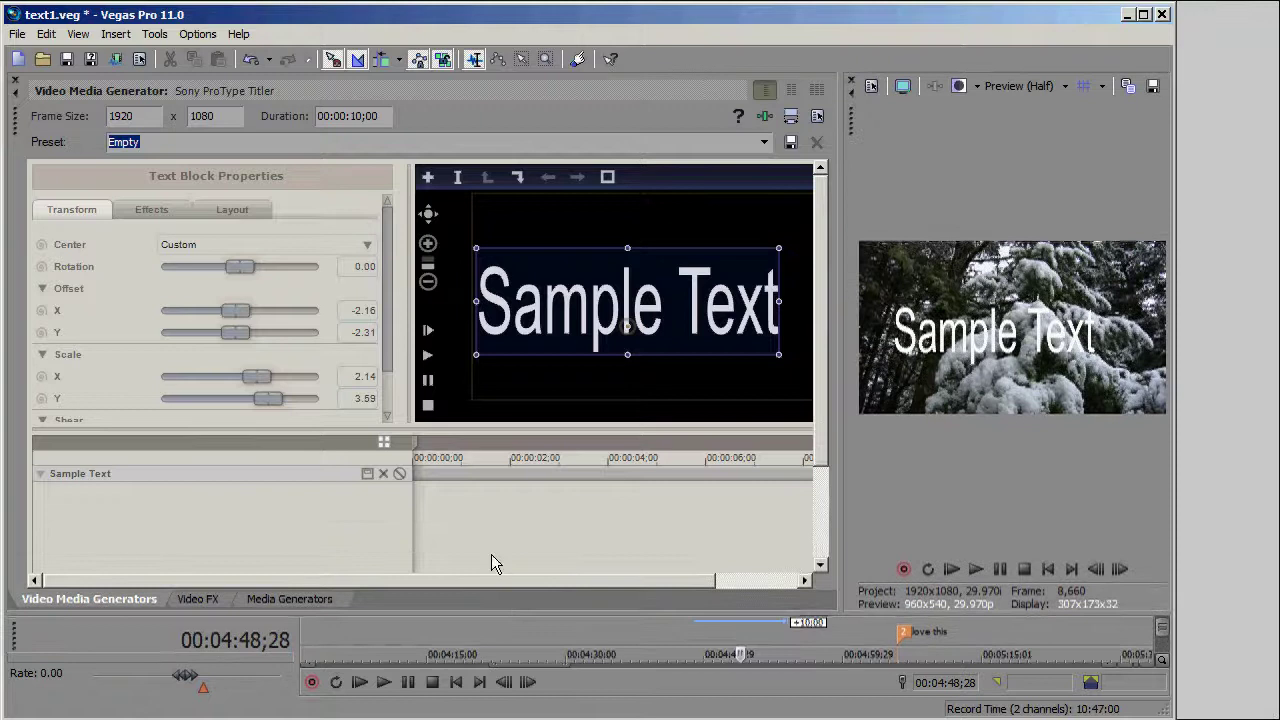
Step: Keyframe Offset X so Sample Text slides right to 19.14 at four seconds
{"action": "left_click", "coordinate": [41, 311]}
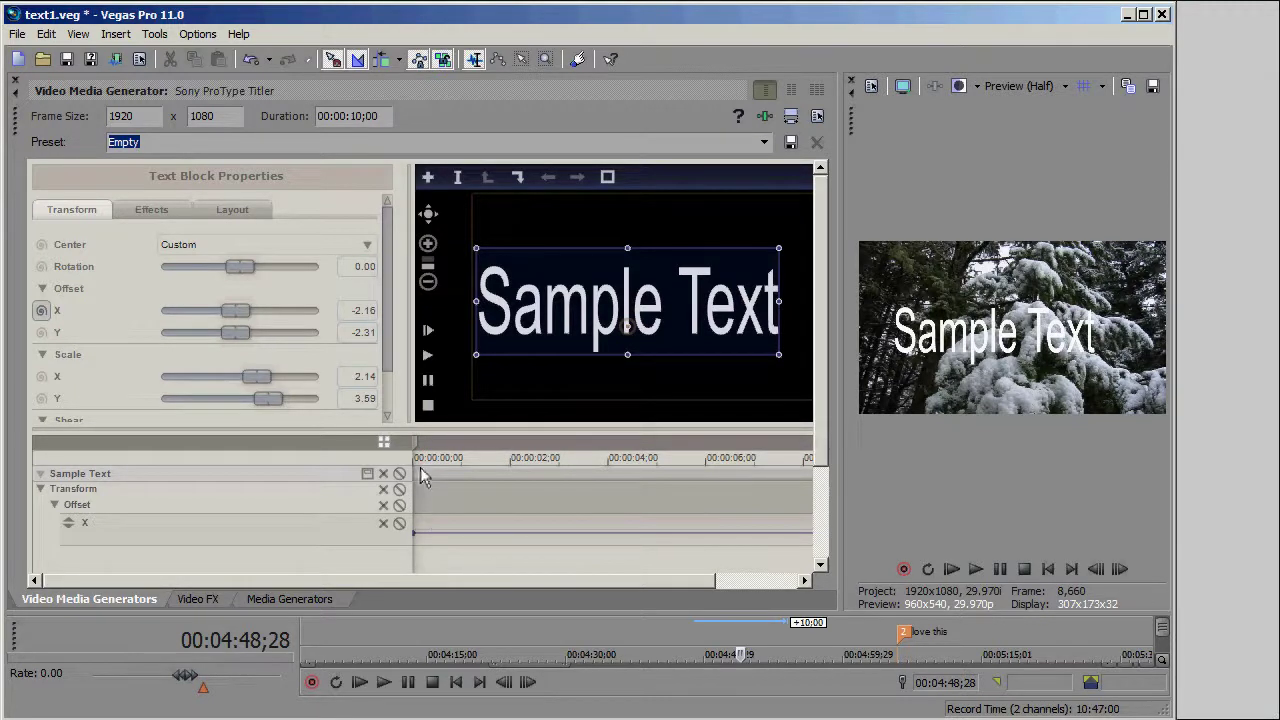
{"action": "left_click_drag", "start_coordinate": [418, 449], "coordinate": [637, 449]}
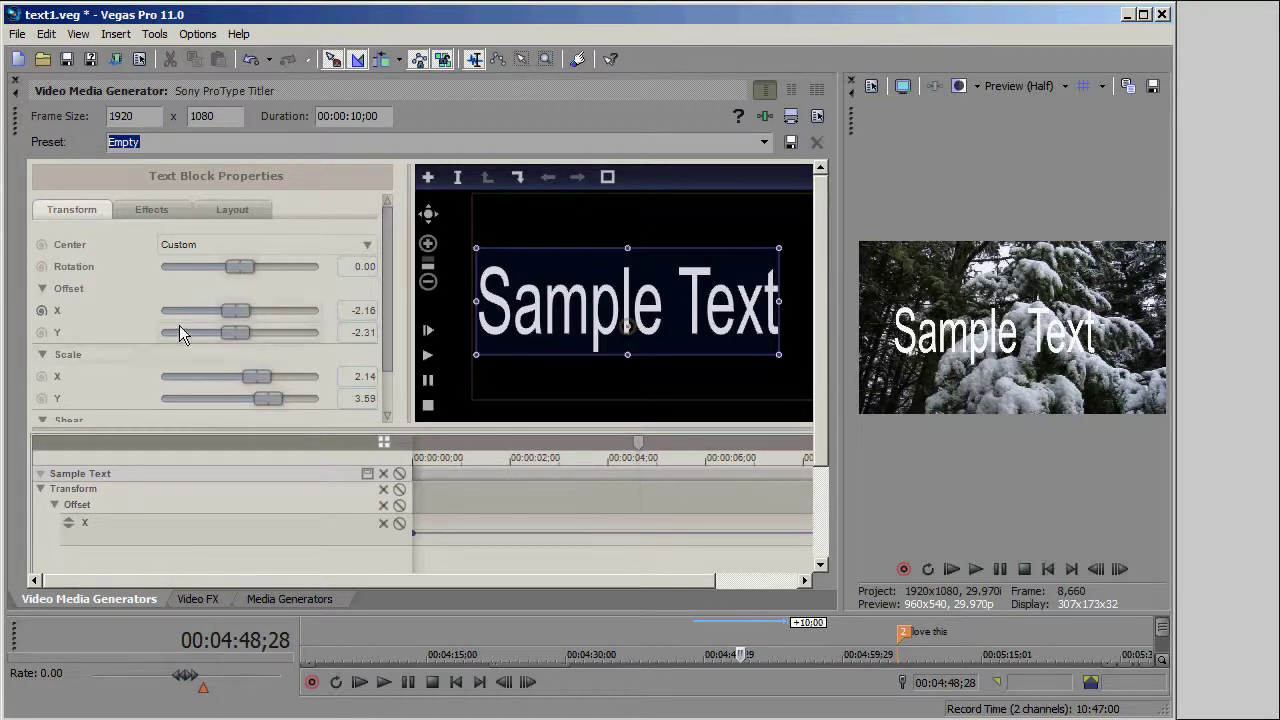
{"action": "left_click_drag", "start_coordinate": [237, 314], "coordinate": [279, 310]}
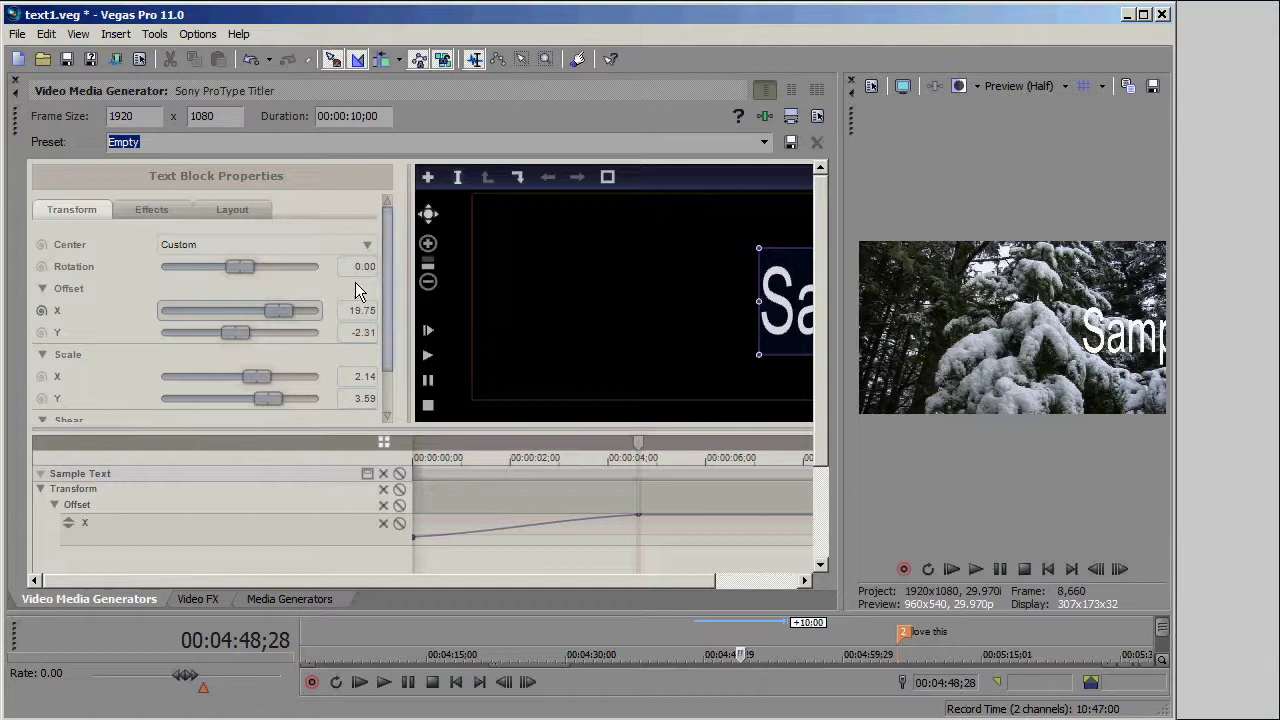
{"action": "mouse_move", "coordinate": [640, 443]}
{"action": "left_mouse_down"}
{"action": "mouse_move", "coordinate": [437, 466]}
{"action": "mouse_move", "coordinate": [416, 485]}
{"action": "mouse_move", "coordinate": [426, 469]}
{"action": "mouse_move", "coordinate": [549, 449]}
{"action": "mouse_move", "coordinate": [651, 457]}
{"action": "mouse_move", "coordinate": [627, 456]}
{"action": "left_mouse_up"}
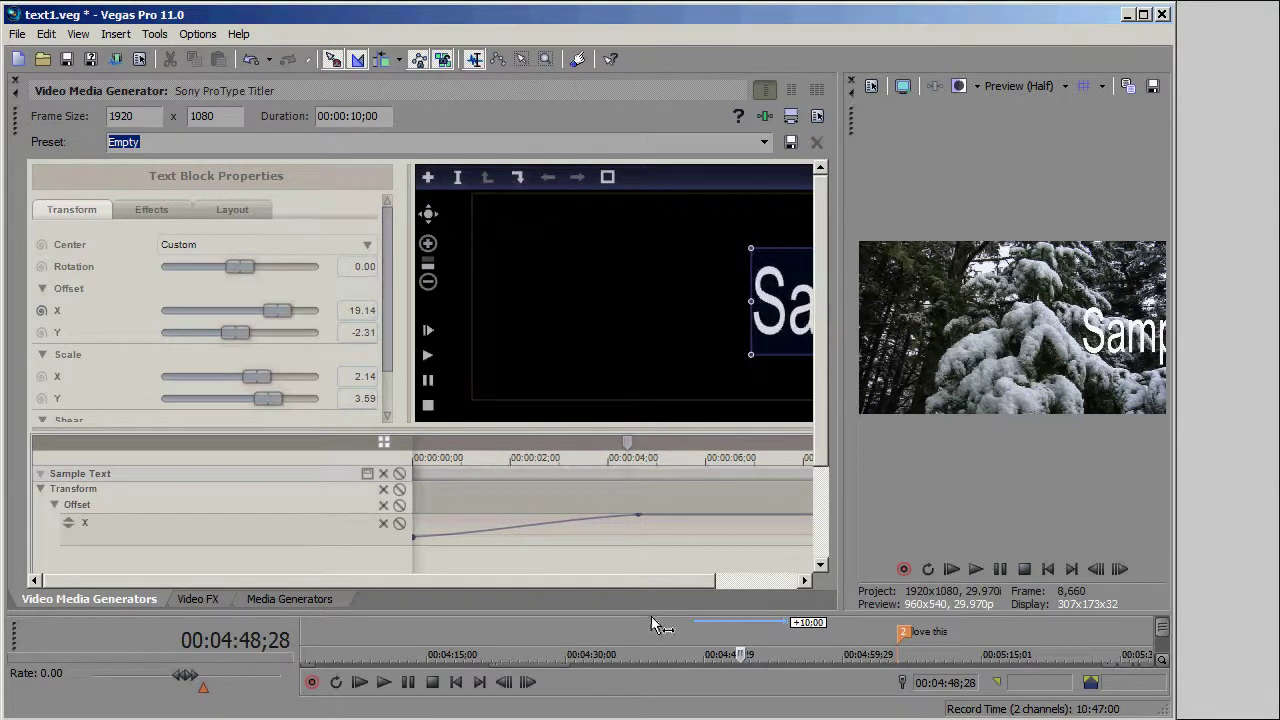
Step: Enlarge the preview and play the animated title back from the event's start
{"action": "left_click_drag", "start_coordinate": [652, 617], "coordinate": [690, 390]}
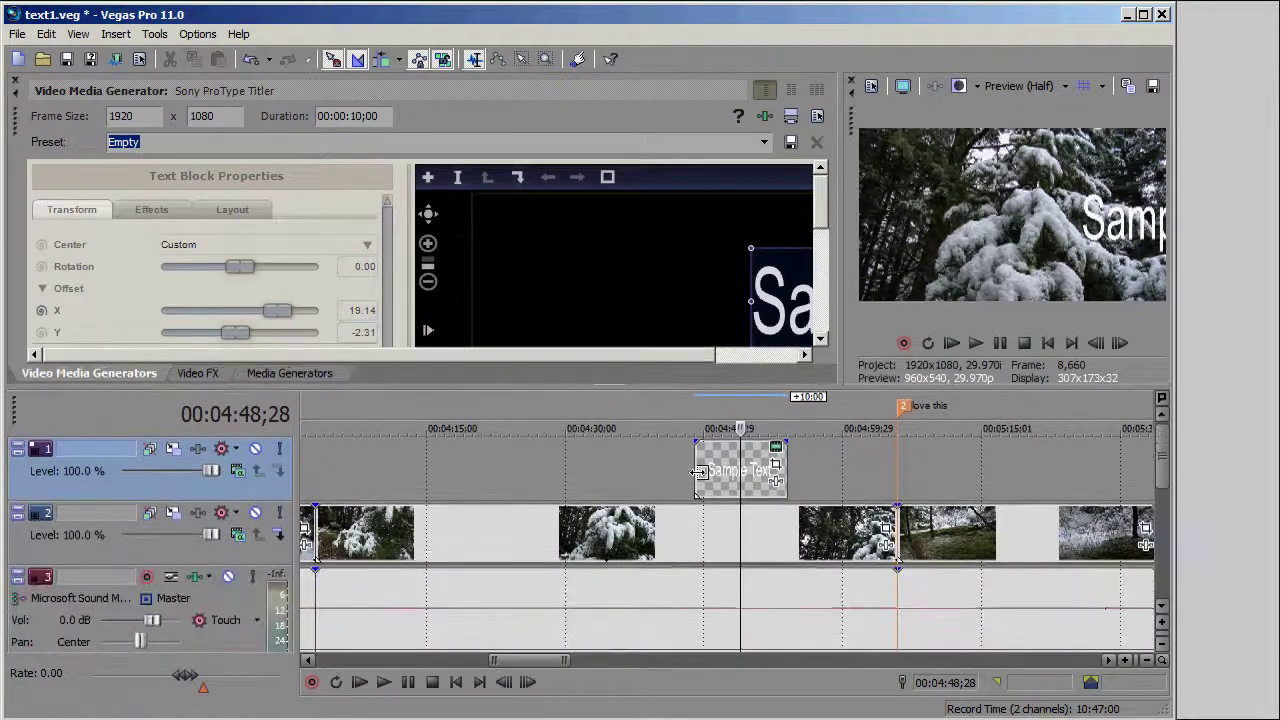
{"action": "left_click", "coordinate": [697, 472]}
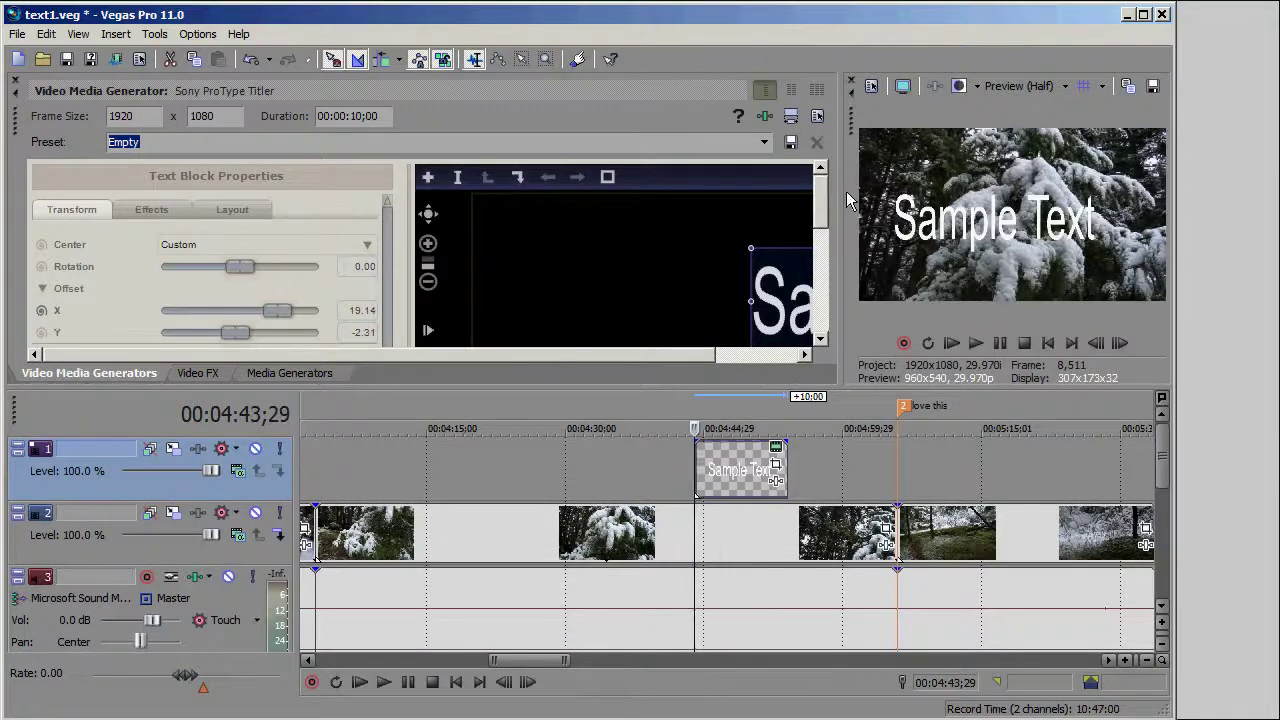
{"action": "left_click_drag", "start_coordinate": [838, 188], "coordinate": [451, 239]}
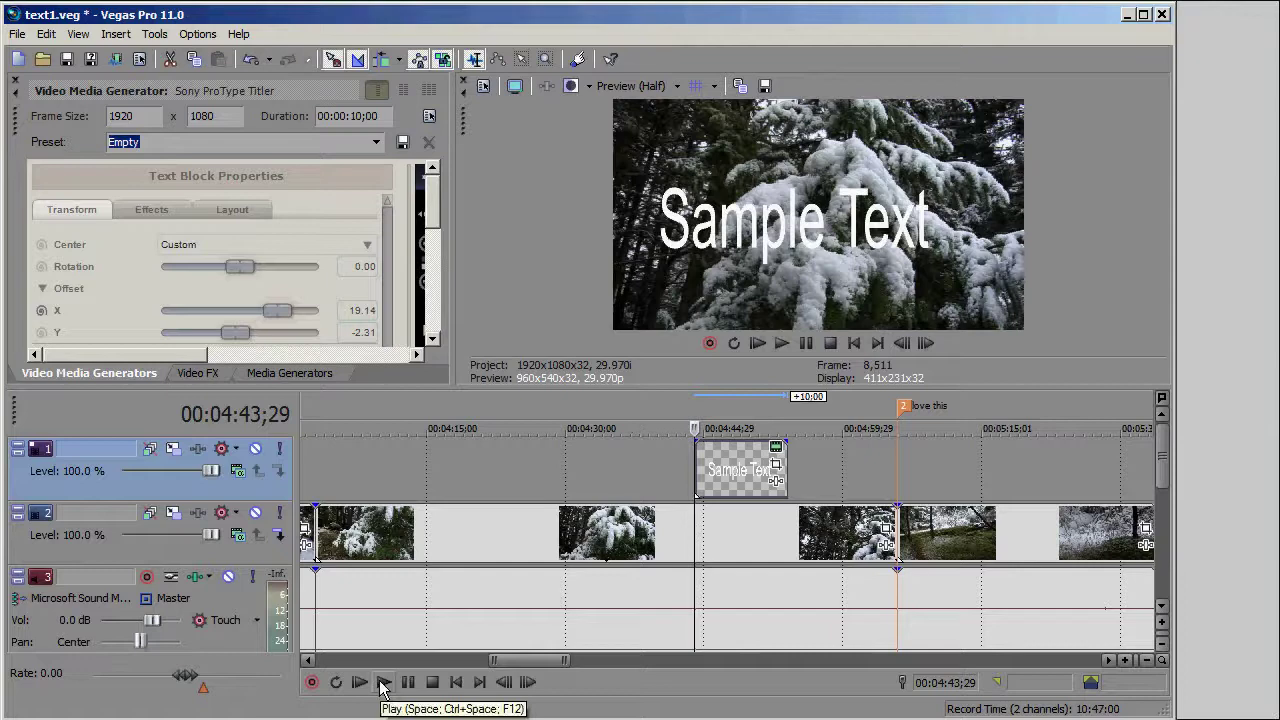
{"action": "left_click", "coordinate": [383, 684]}
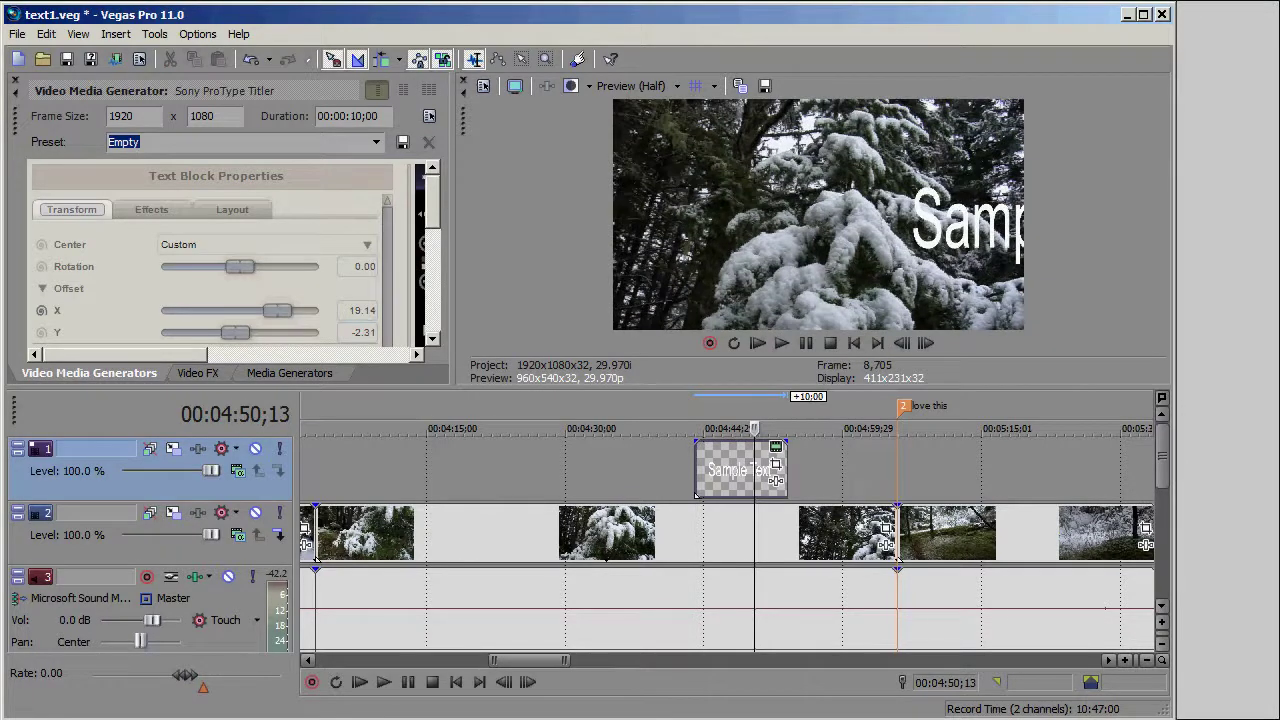
{"action": "left_click_drag", "start_coordinate": [219, 386], "coordinate": [238, 621]}
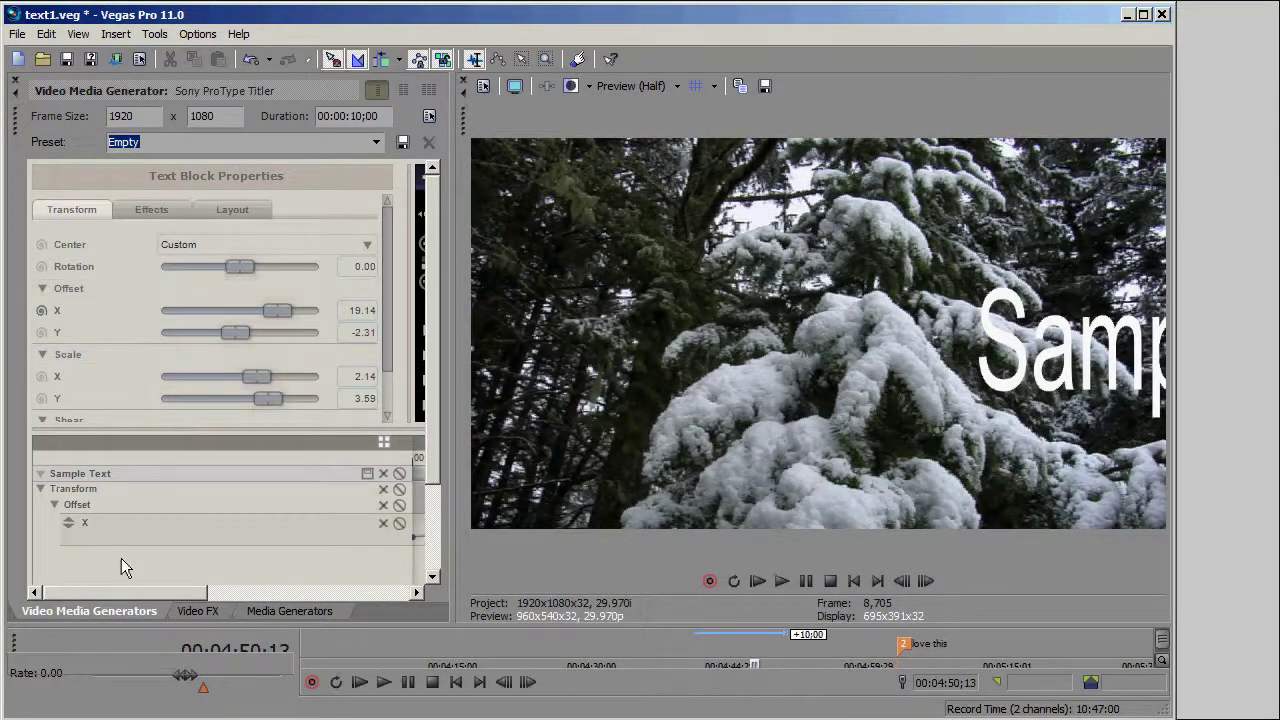
Step: Set the Offset X ramp to the four-second keyframe to a Sawtooth curve
{"action": "left_click_drag", "start_coordinate": [460, 323], "coordinate": [904, 222]}
{"action": "left_click", "coordinate": [579, 526]}
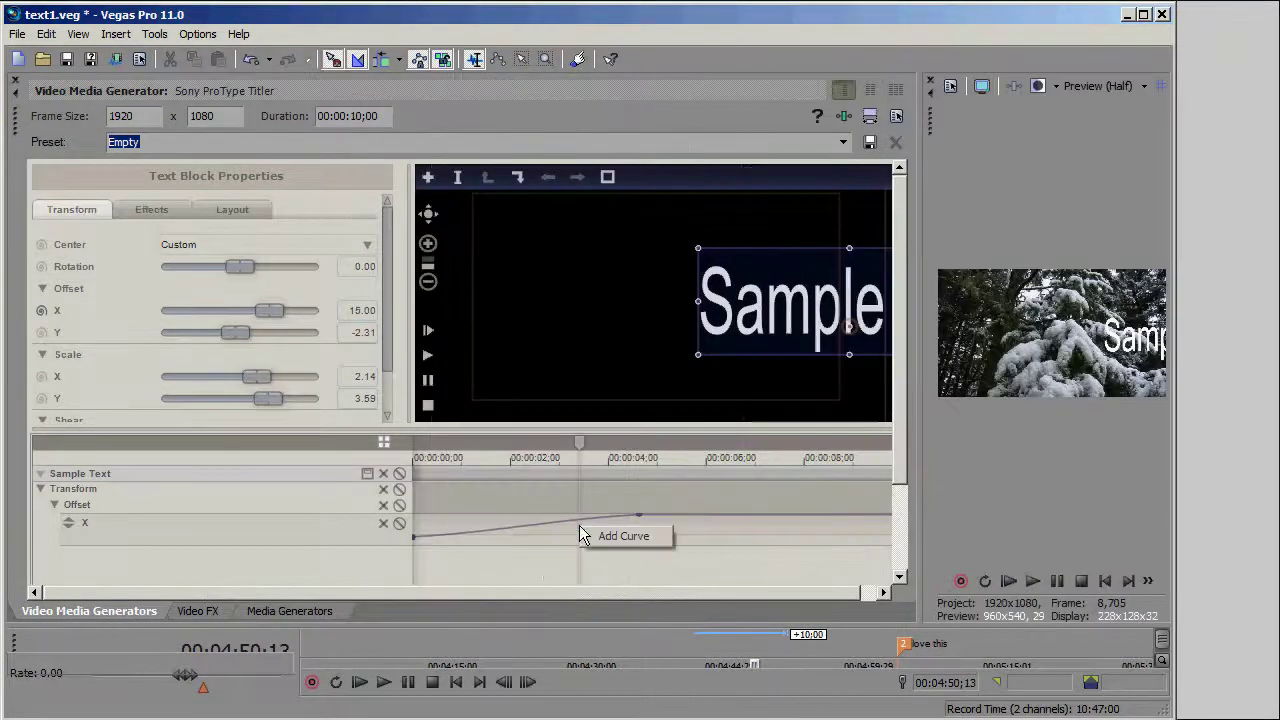
{"action": "left_click", "coordinate": [660, 537]}
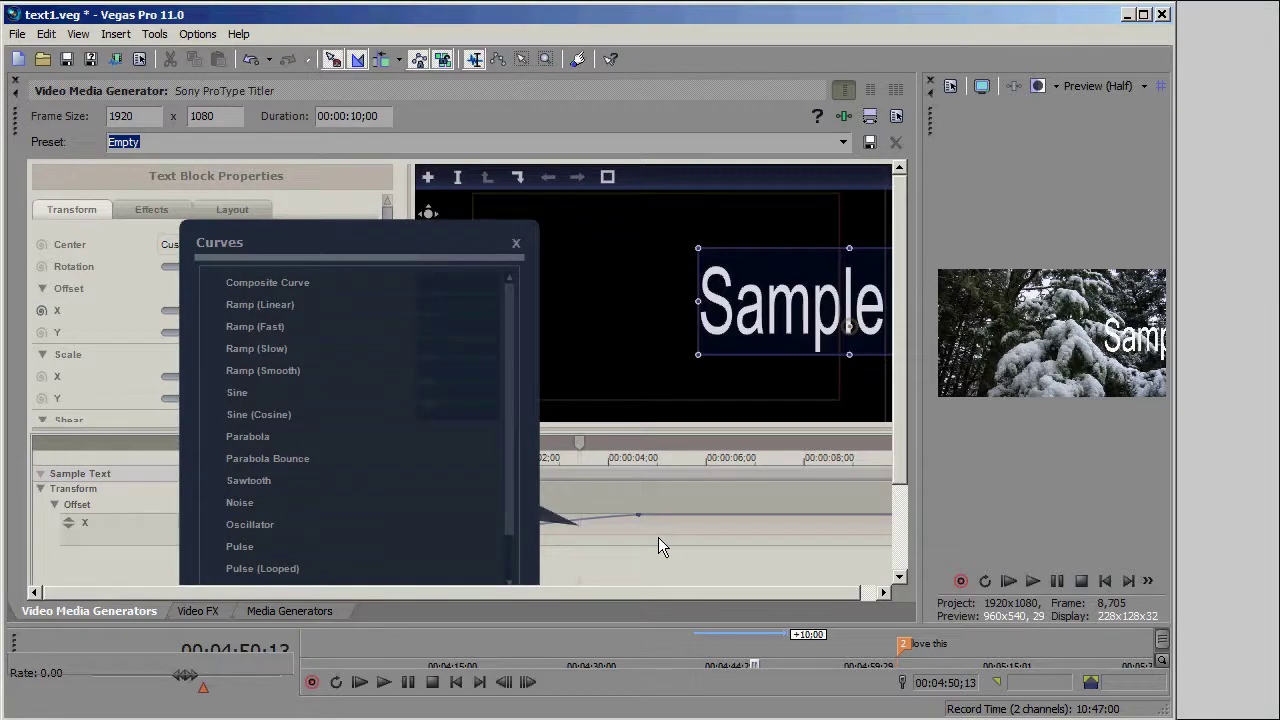
{"action": "left_click", "coordinate": [268, 481]}
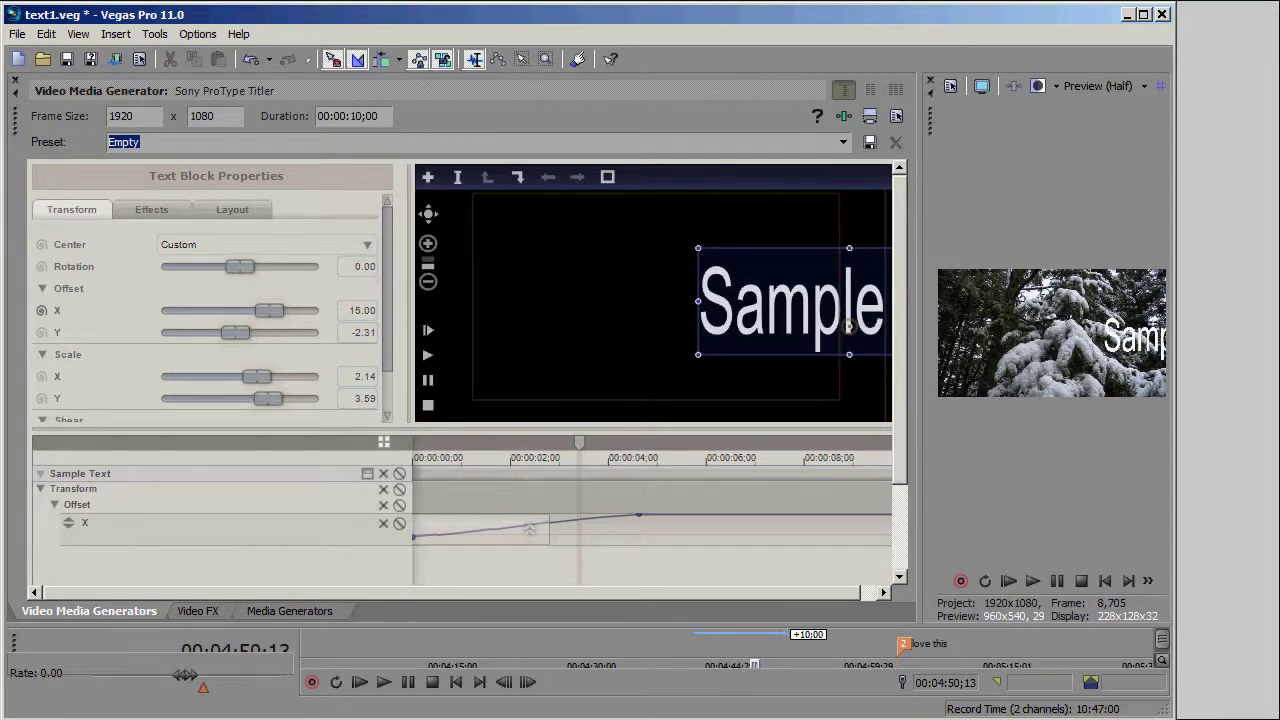
Step: Turn on Gradient fill for Sample Text, first trying the Black to White preset
{"action": "left_click", "coordinate": [156, 211]}
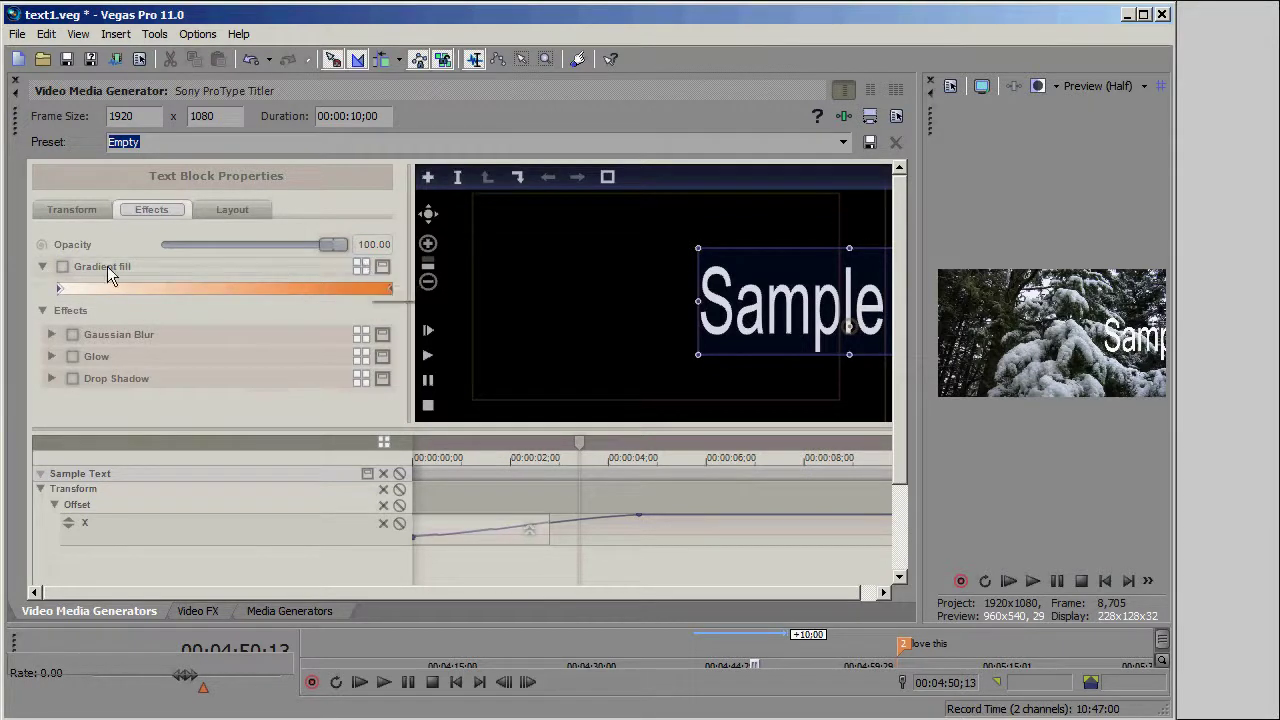
{"action": "left_click", "coordinate": [62, 267]}
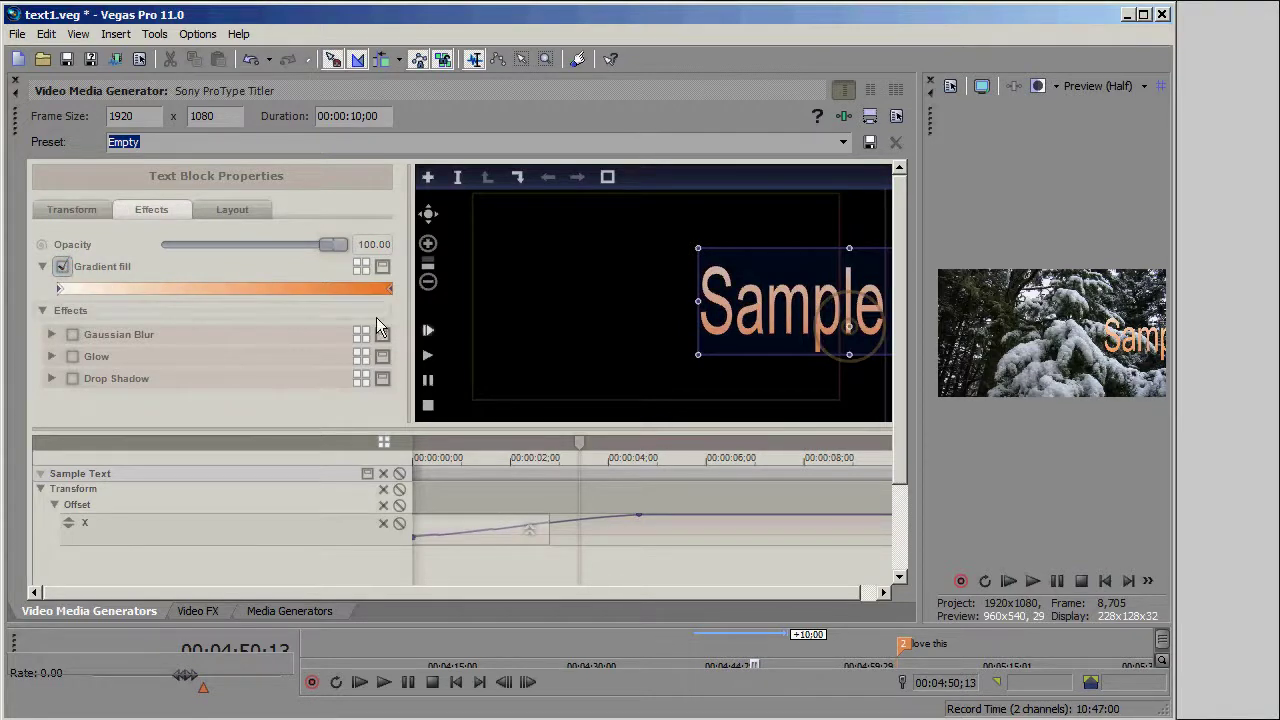
{"action": "left_click", "coordinate": [363, 270]}
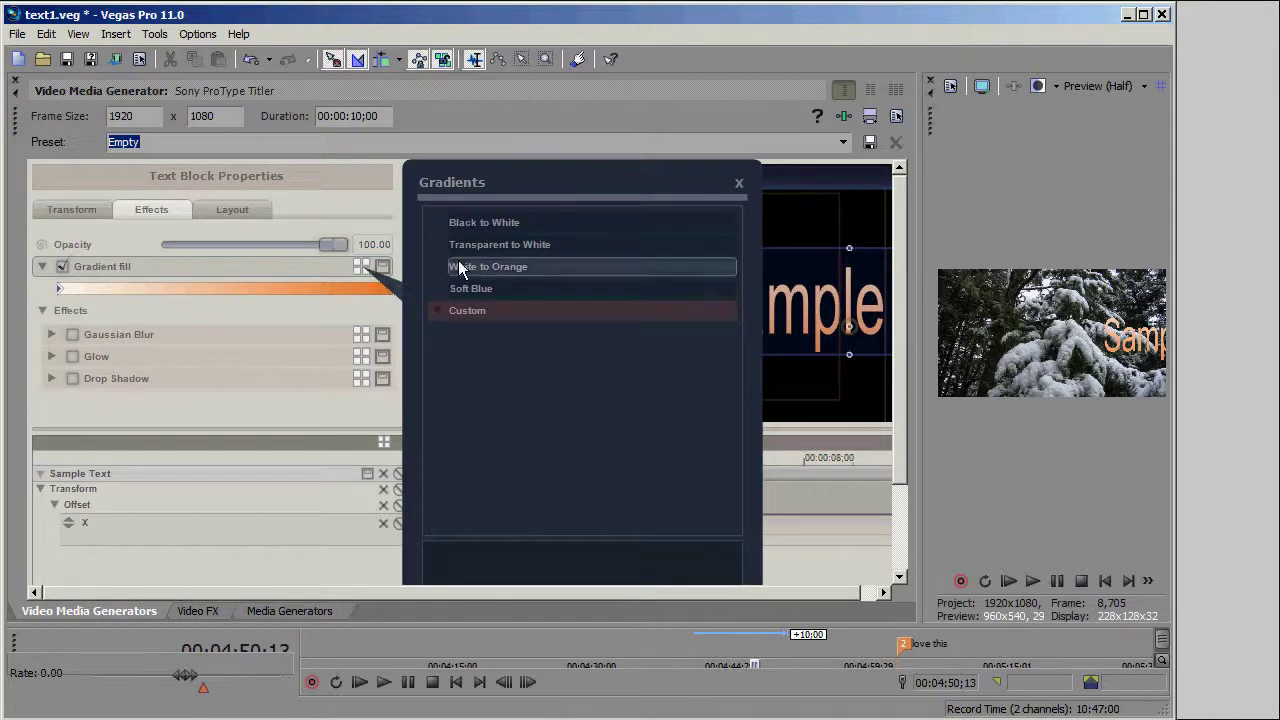
{"action": "left_click", "coordinate": [490, 229]}
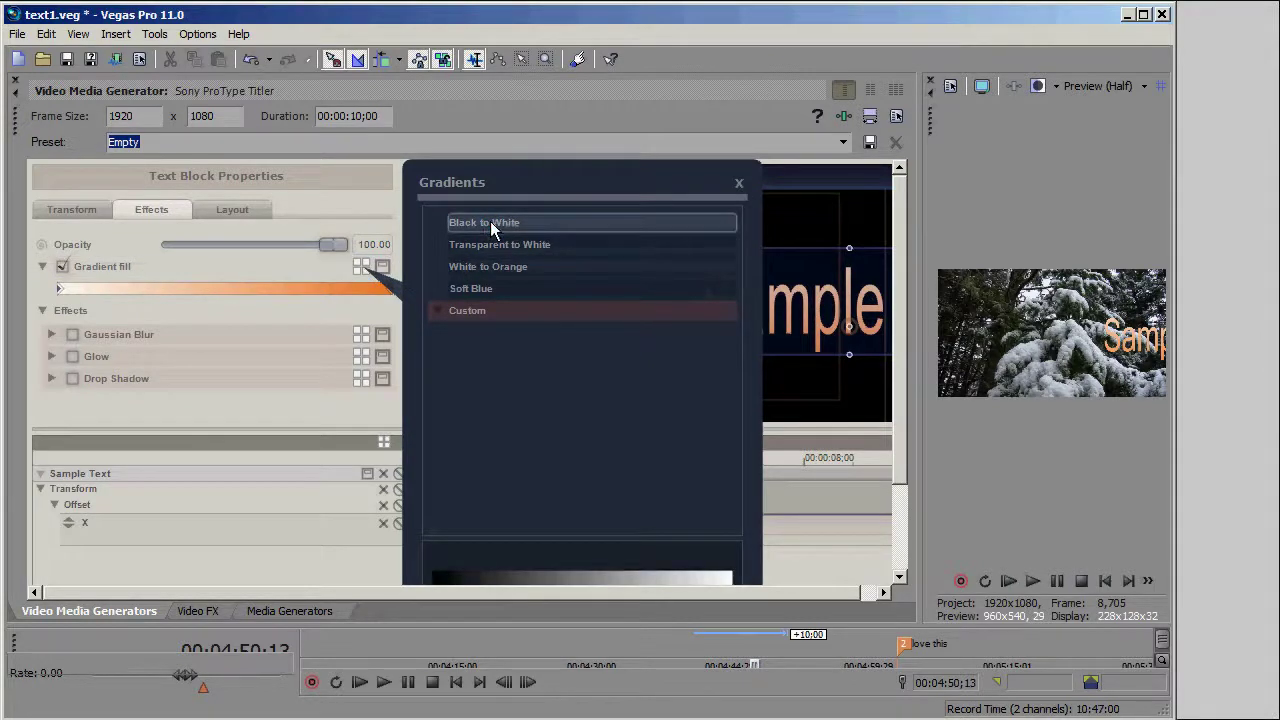
{"action": "left_click", "coordinate": [490, 222]}
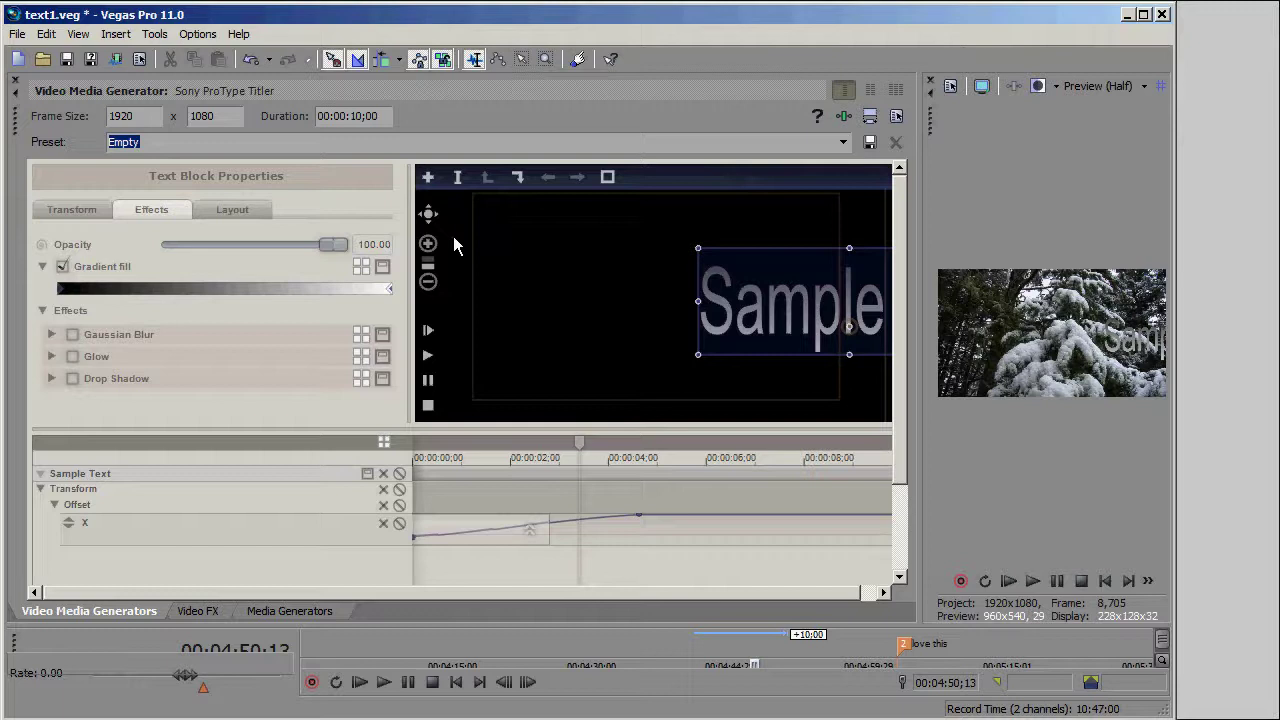
Step: Switch to the Transparent to White gradient, shift its fade point, and reveal all tracks
{"action": "left_click", "coordinate": [358, 268]}
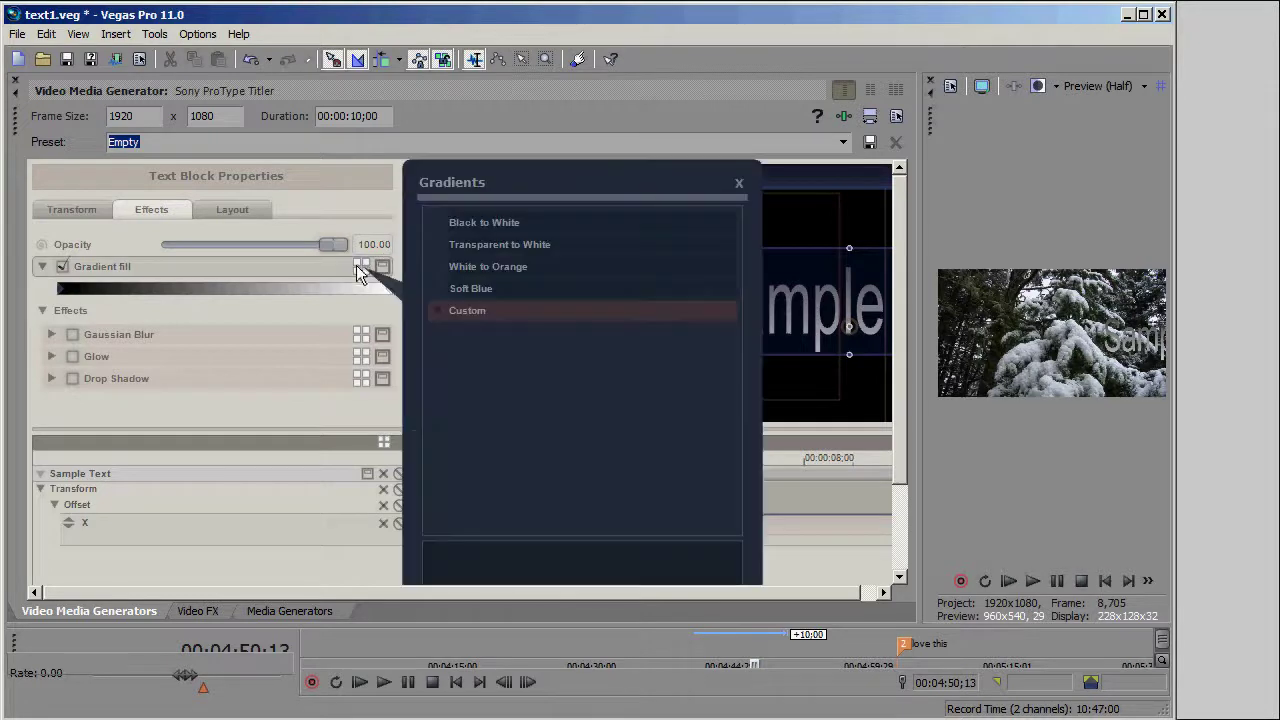
{"action": "left_click", "coordinate": [472, 249]}
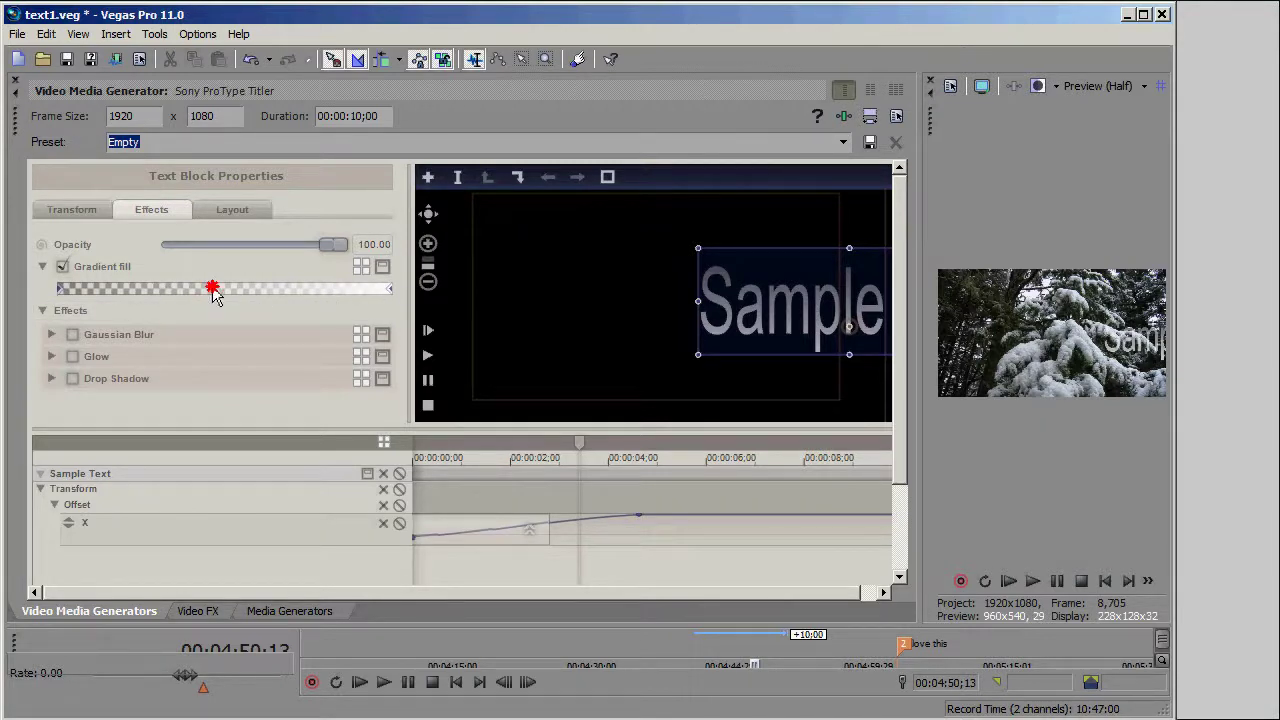
{"action": "left_click_drag", "start_coordinate": [213, 290], "coordinate": [186, 305]}
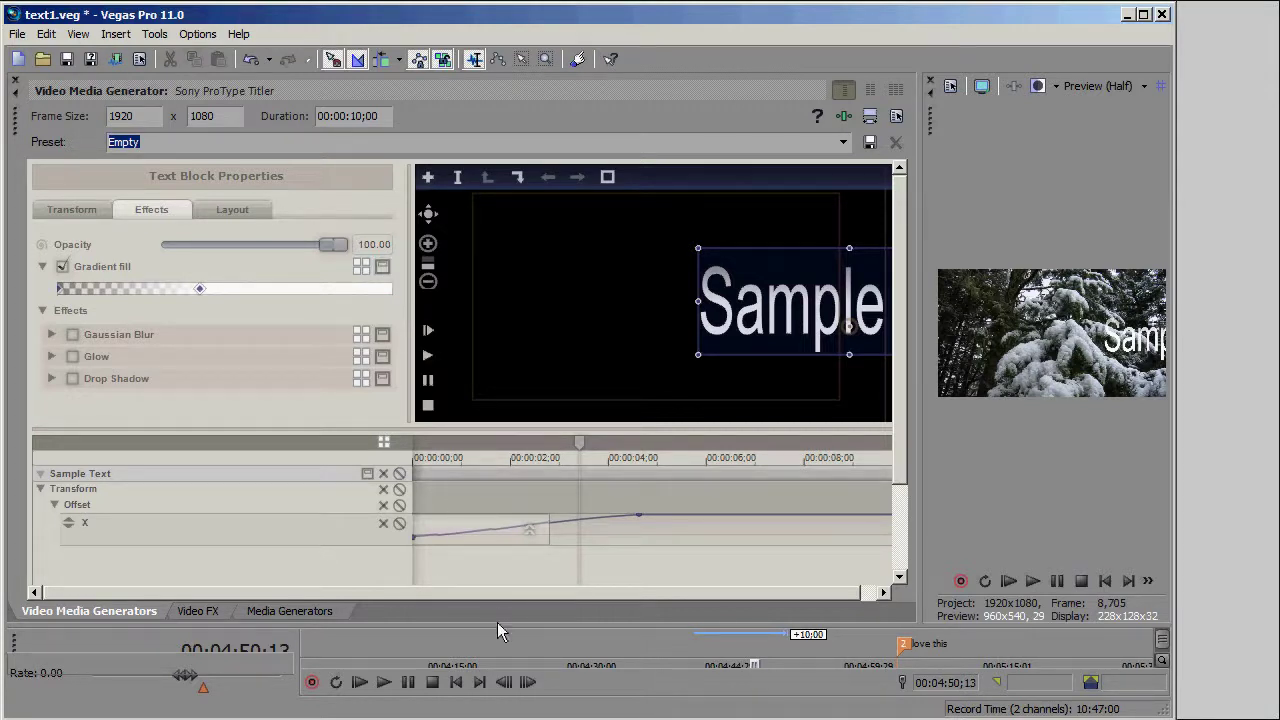
{"action": "left_click_drag", "start_coordinate": [506, 624], "coordinate": [526, 226]}
Step: Delete the ProType Sample Text event and add the Titles & Text Action Flip title to track 1
{"action": "left_click", "coordinate": [720, 310]}
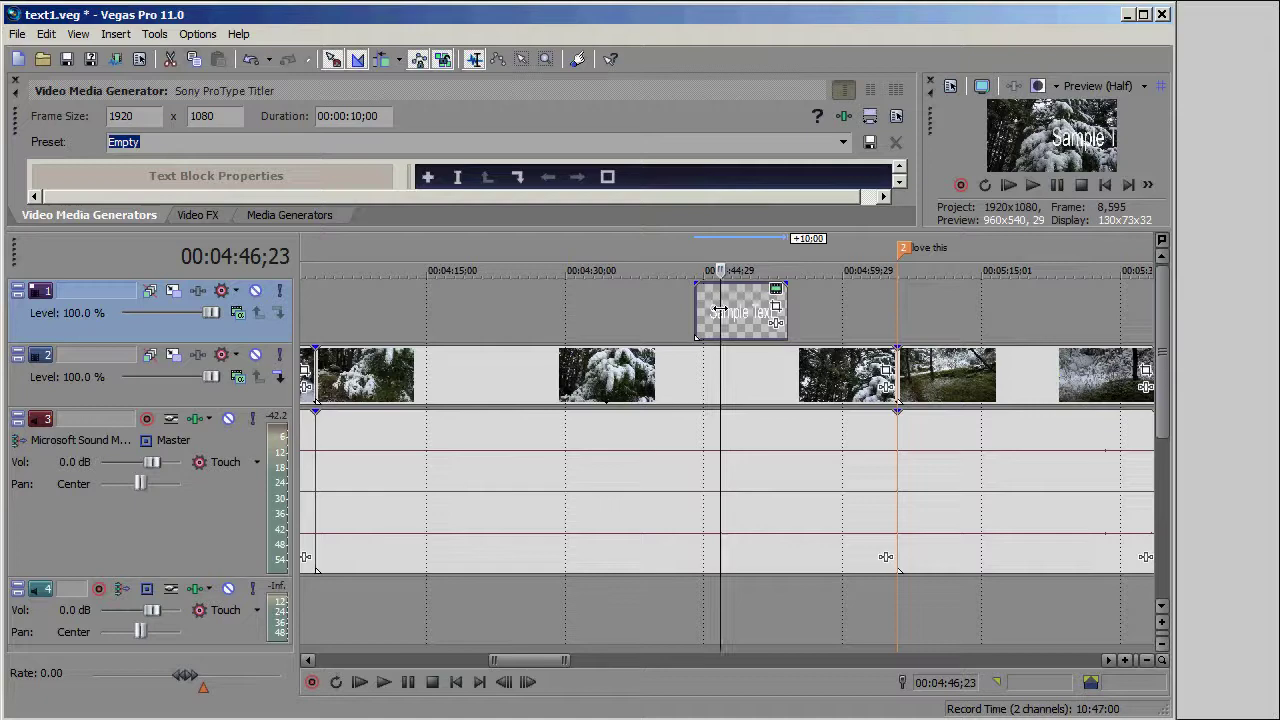
{"action": "key", "text": "Delete"}
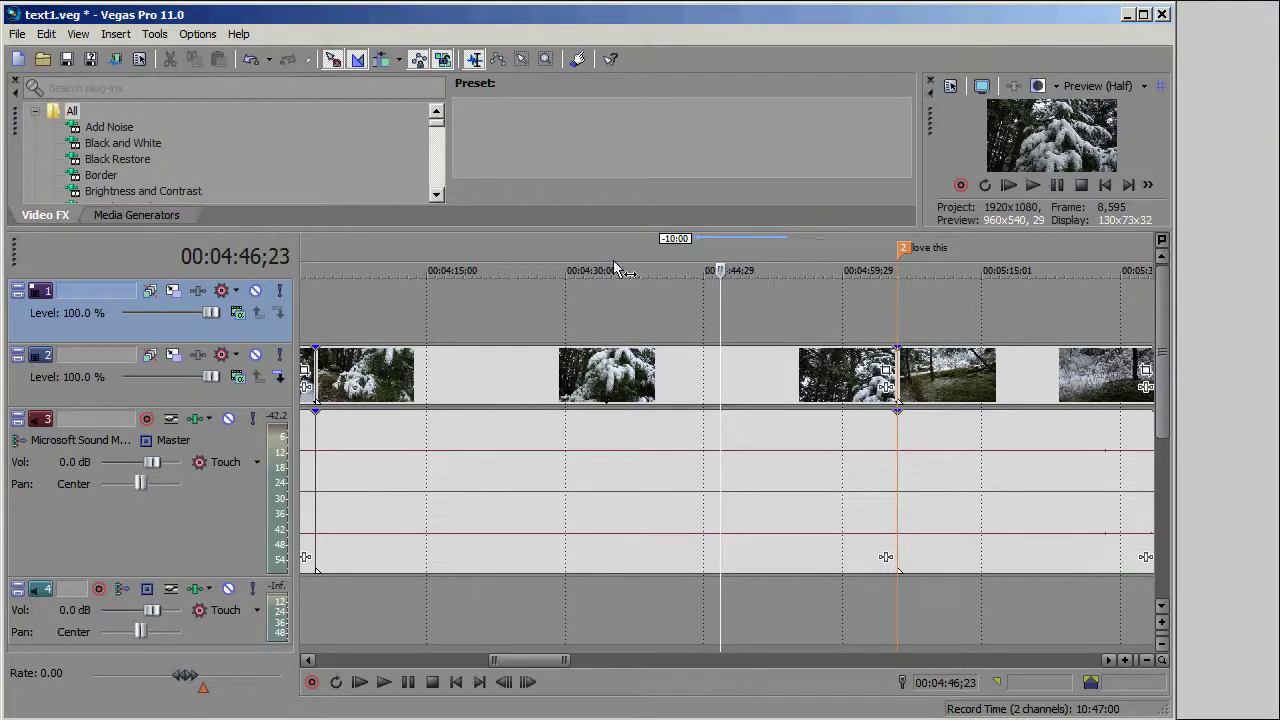
{"action": "left_click_drag", "start_coordinate": [559, 232], "coordinate": [540, 490]}
{"action": "left_click", "coordinate": [127, 477]}
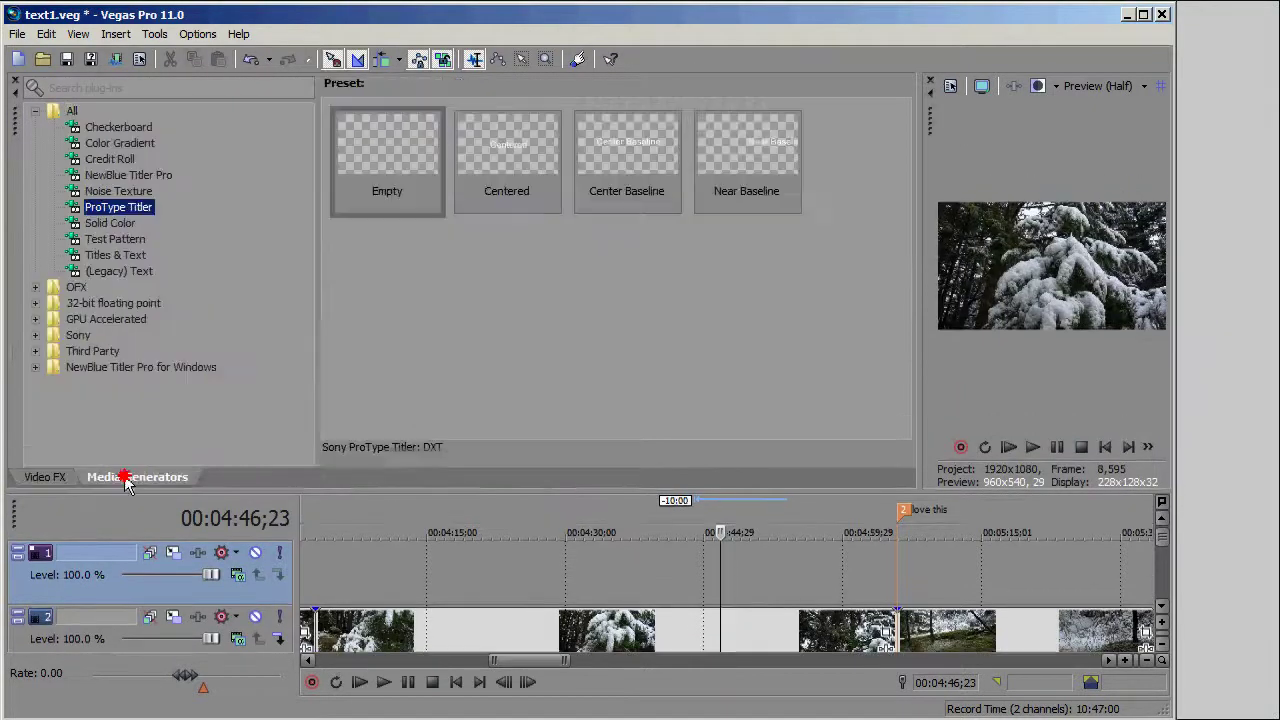
{"action": "left_click", "coordinate": [75, 256]}
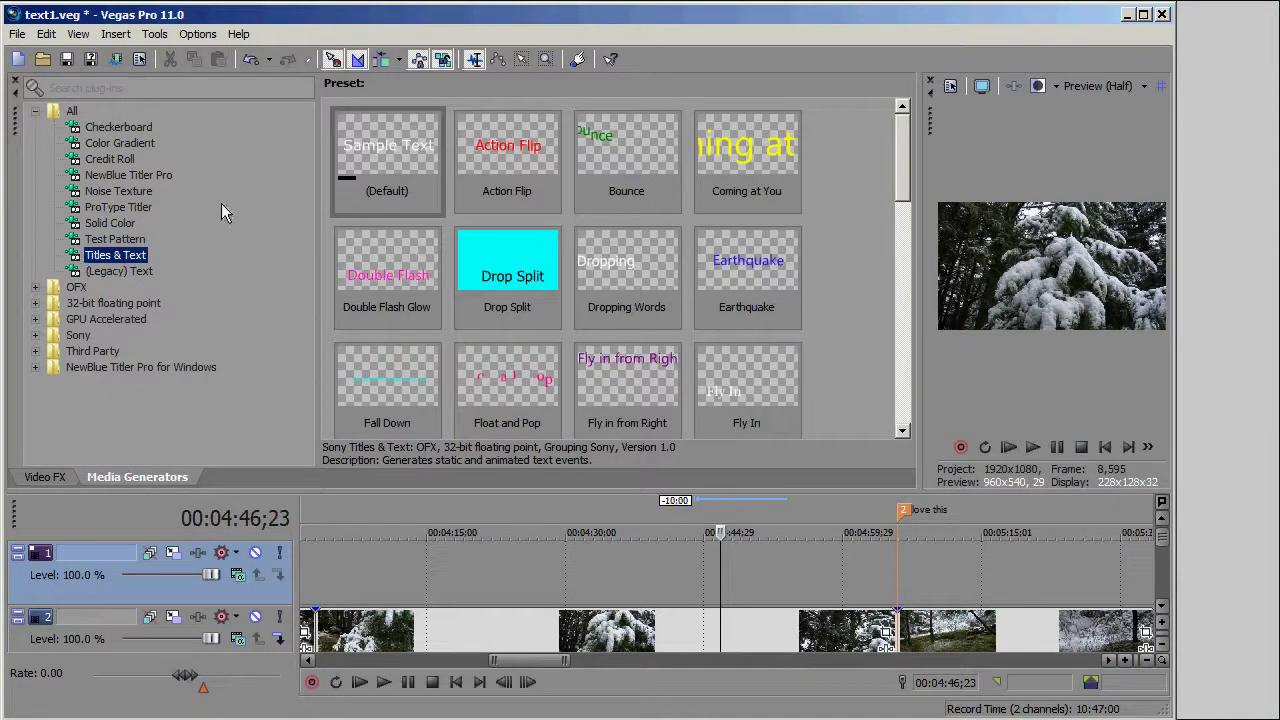
{"action": "mouse_move", "coordinate": [901, 140]}
{"action": "left_mouse_down"}
{"action": "mouse_move", "coordinate": [904, 378]}
{"action": "mouse_move", "coordinate": [909, 120]}
{"action": "left_mouse_up"}
{"action": "left_click_drag", "start_coordinate": [507, 150], "coordinate": [687, 582]}
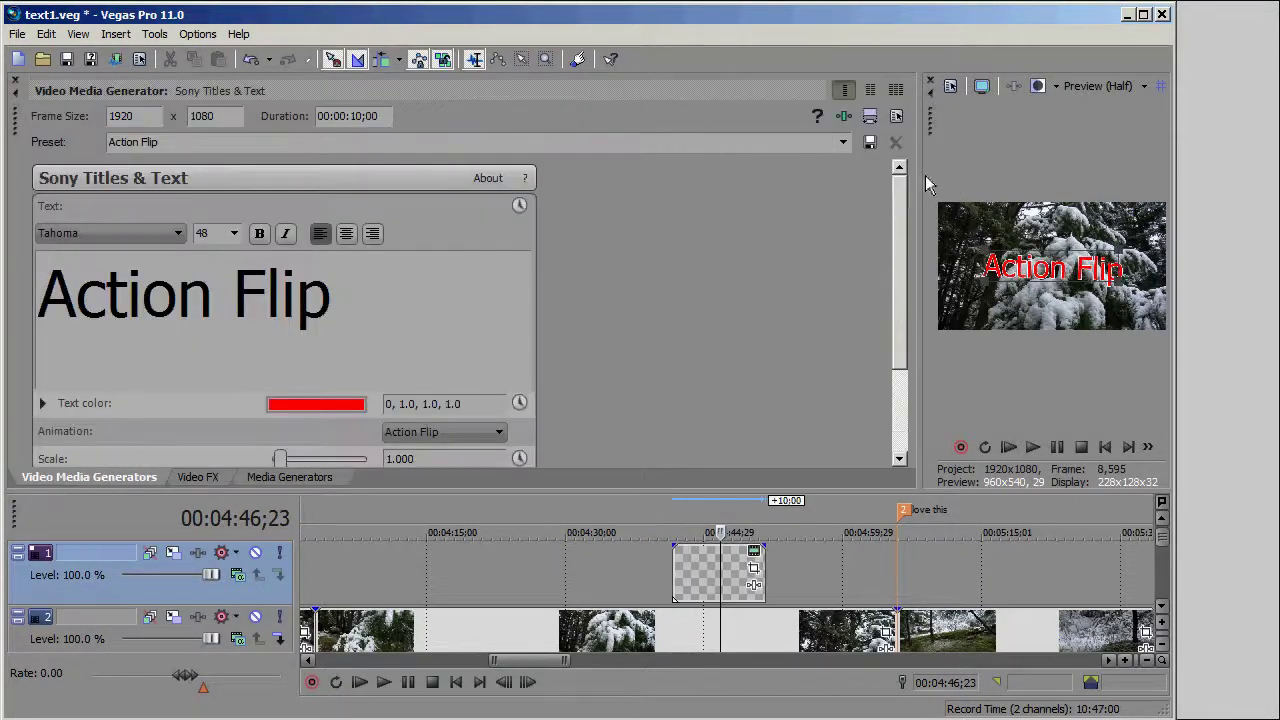
Step: Widen the preview and play the red Action Flip title from its start
{"action": "left_click_drag", "start_coordinate": [925, 175], "coordinate": [641, 192]}
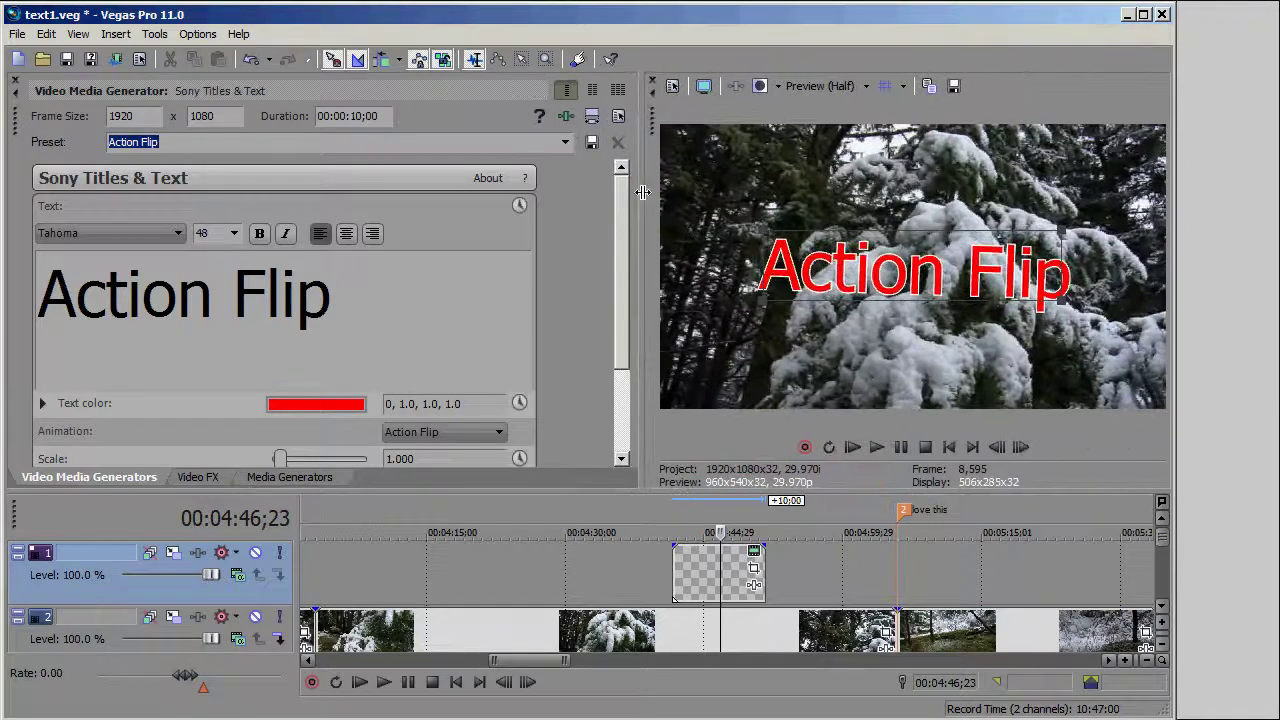
{"action": "left_click", "coordinate": [672, 567]}
{"action": "key", "text": "space"}
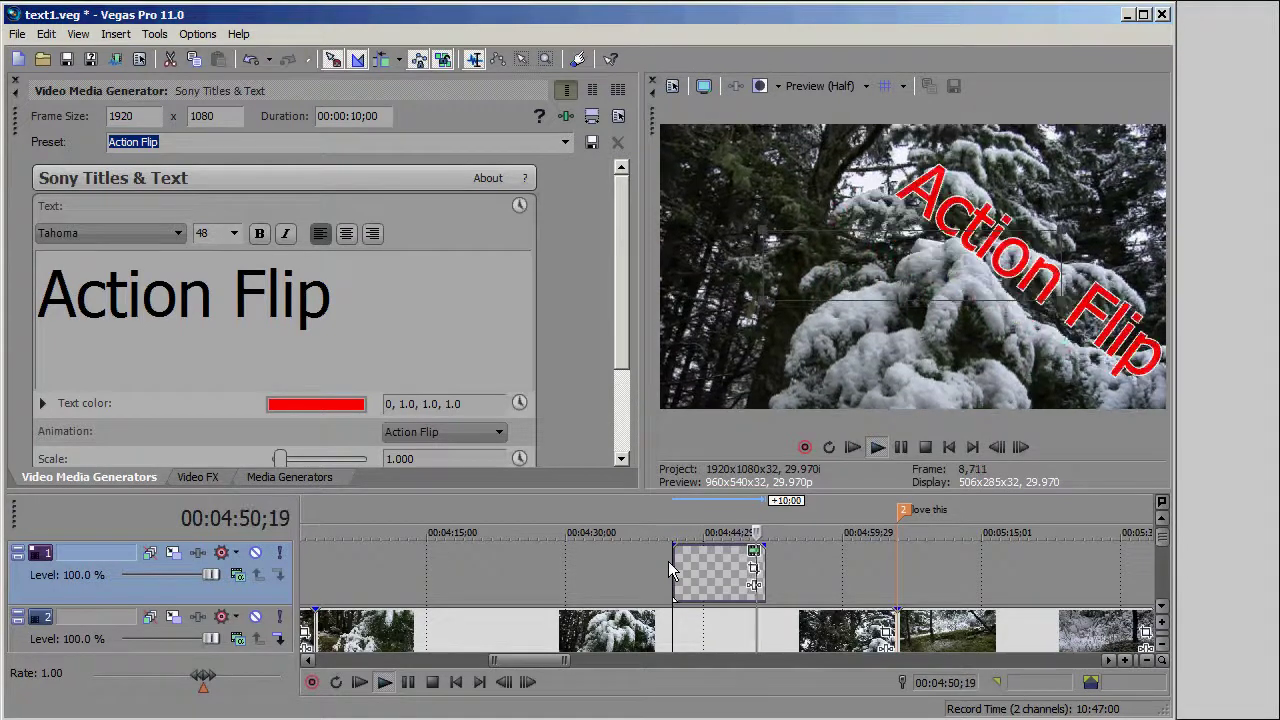
{"action": "key", "text": "space"}
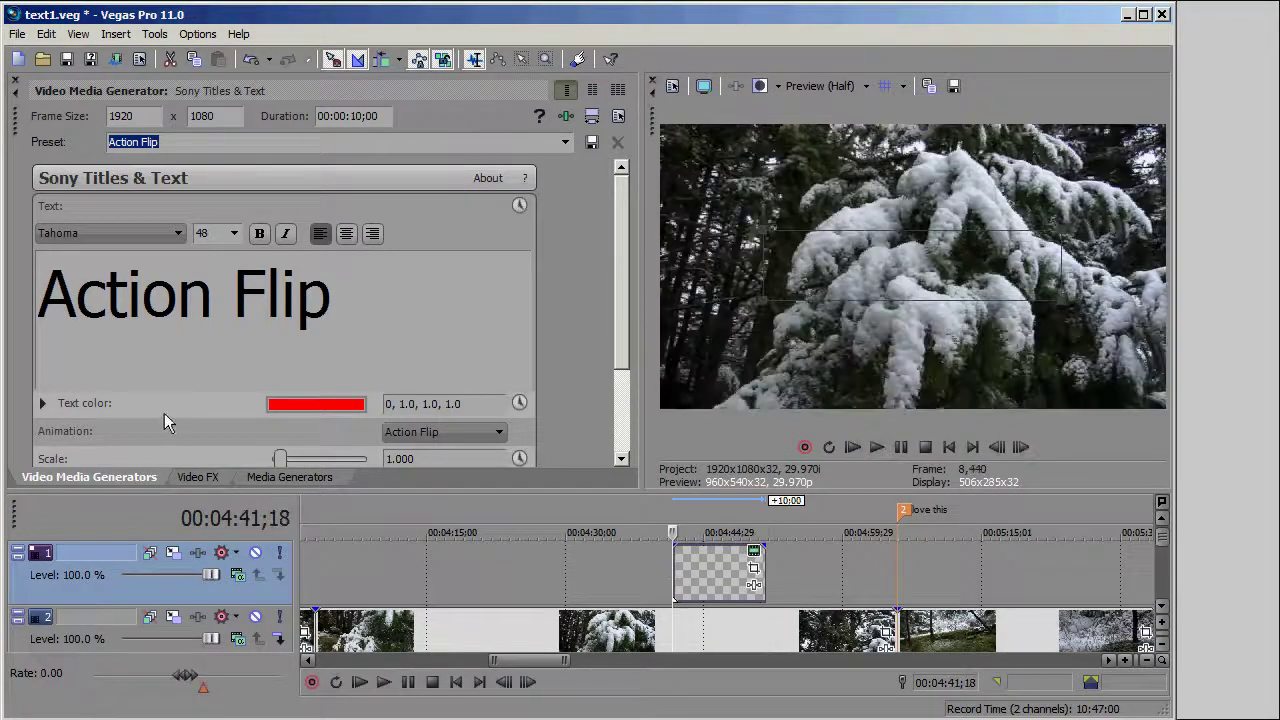
Step: Delete the Action Flip title event from track 1
{"action": "left_click", "coordinate": [290, 477]}
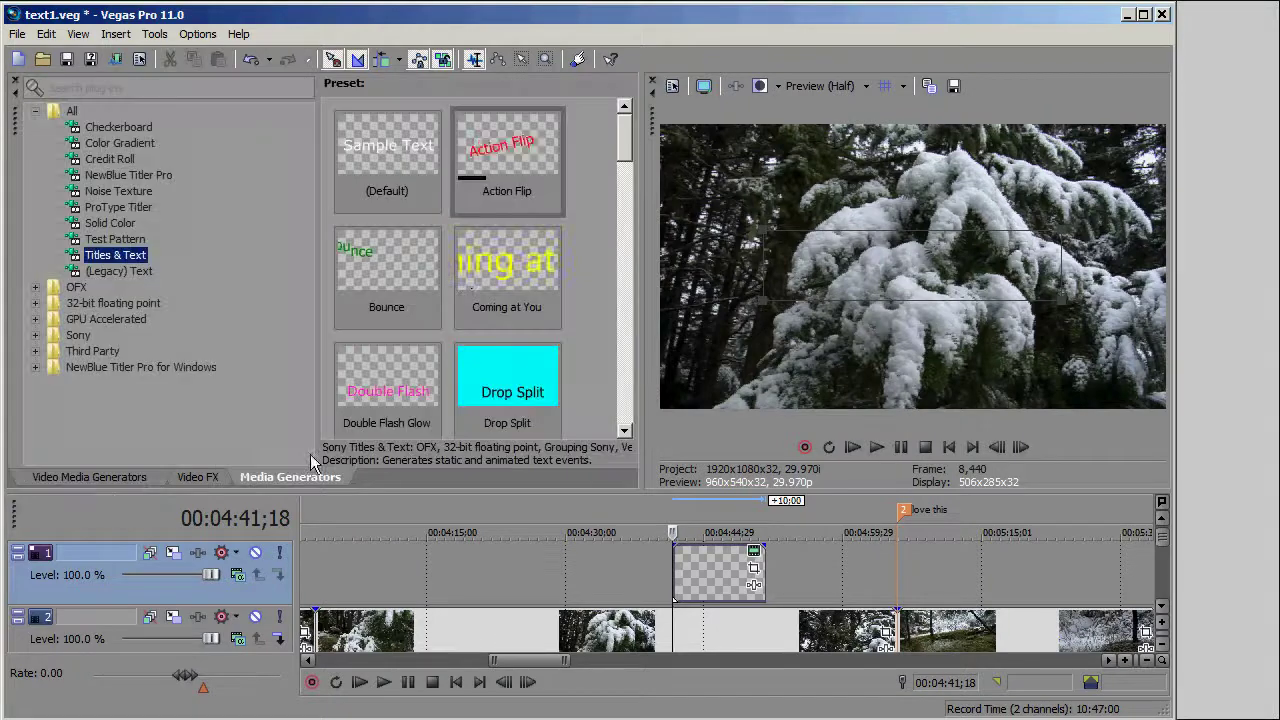
{"action": "left_click", "coordinate": [708, 566]}
{"action": "key", "text": "Delete"}
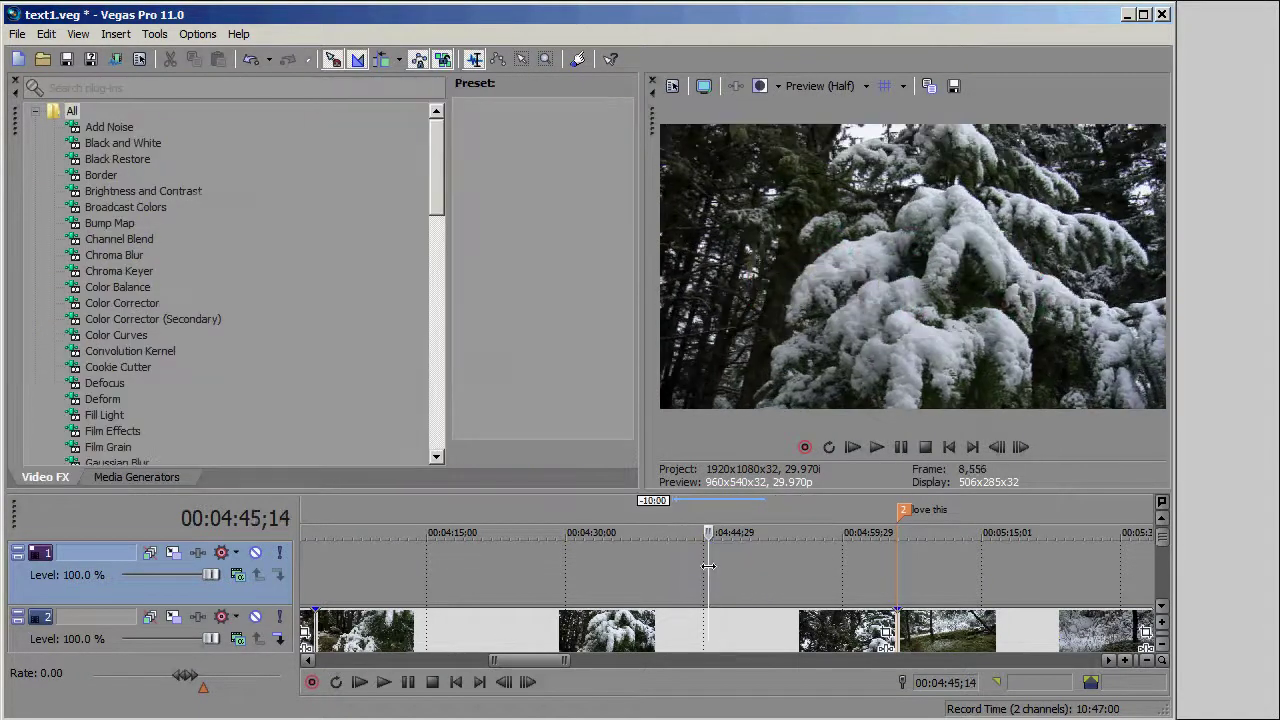
Step: Add the yellow Coming at You title preset to track 1 and preview its animation
{"action": "left_click", "coordinate": [128, 476]}
{"action": "left_click_drag", "start_coordinate": [508, 265], "coordinate": [655, 570]}
{"action": "key", "text": "space"}
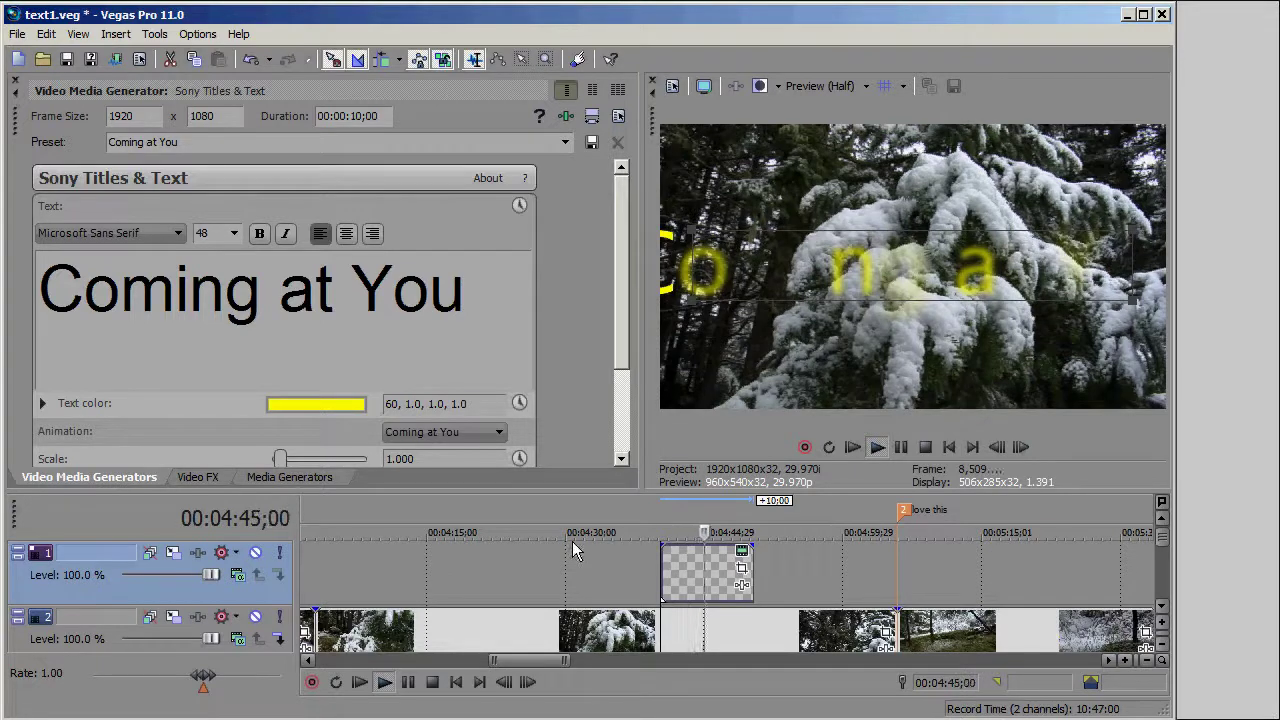
{"action": "key", "text": "Return"}
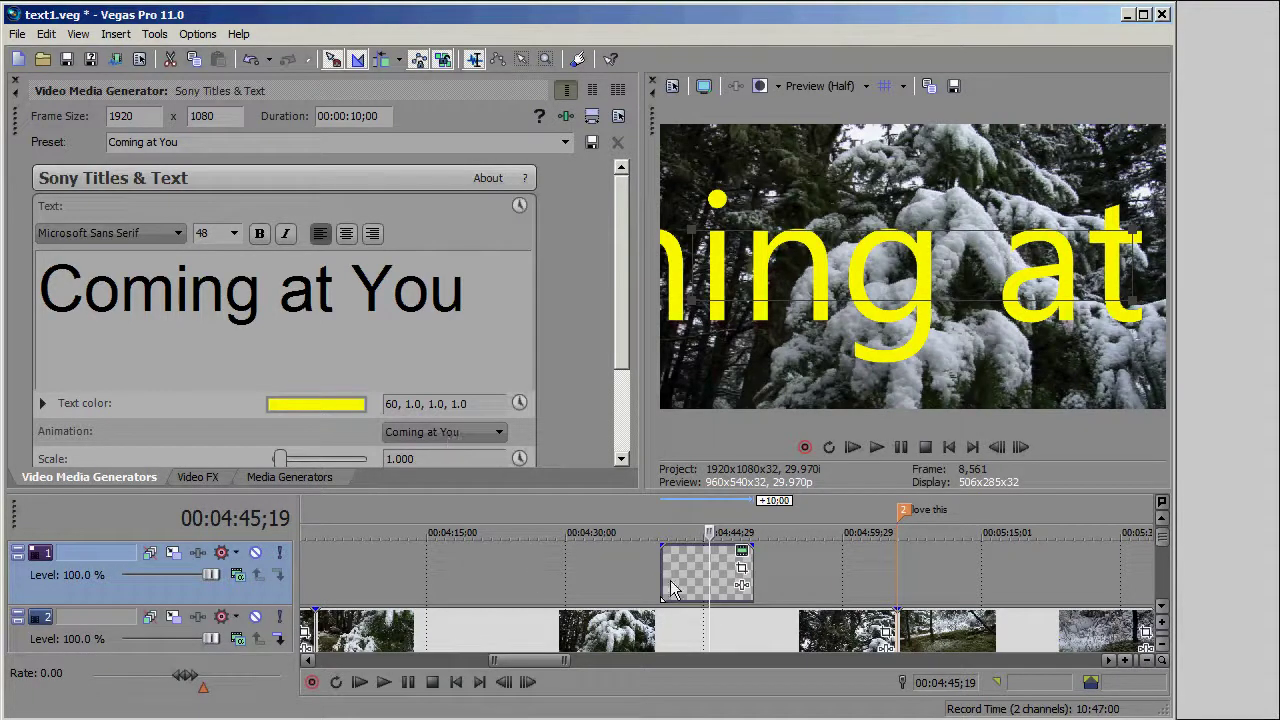
Step: Delete the Coming at You title, collapse the All generators and expand OFX
{"action": "left_click", "coordinate": [677, 579]}
{"action": "key", "text": "Delete"}
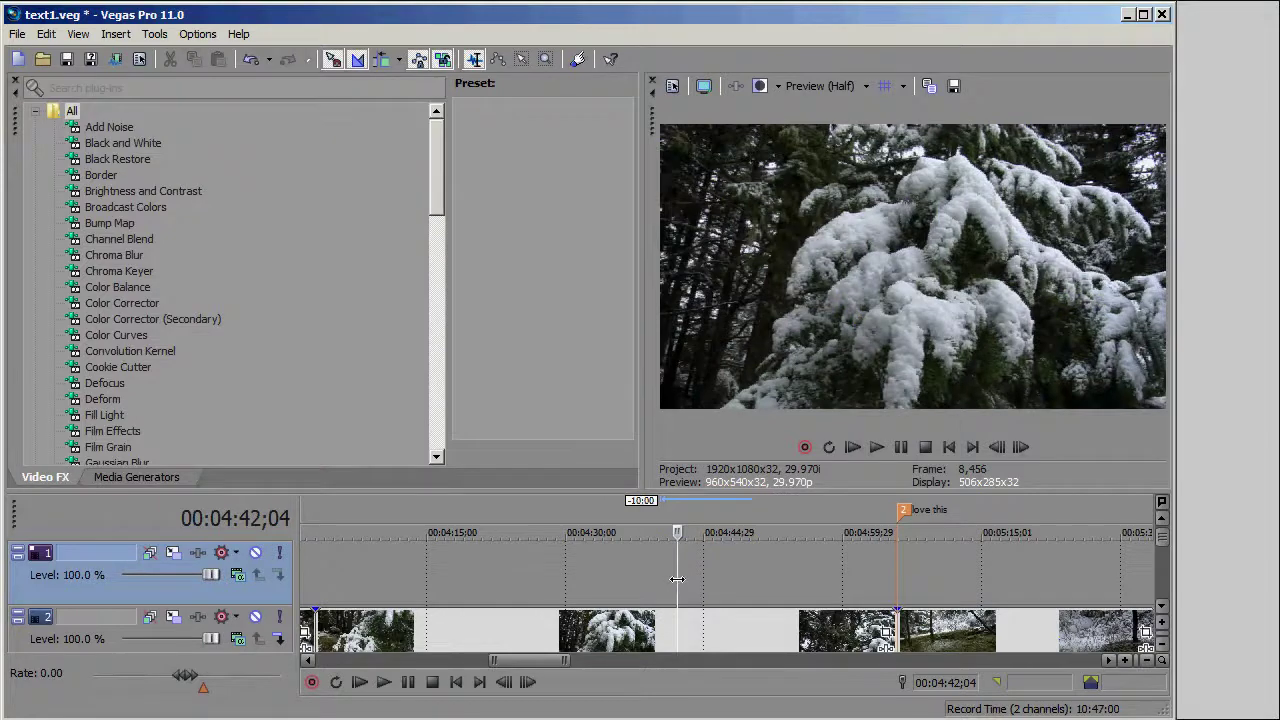
{"action": "left_click", "coordinate": [175, 478]}
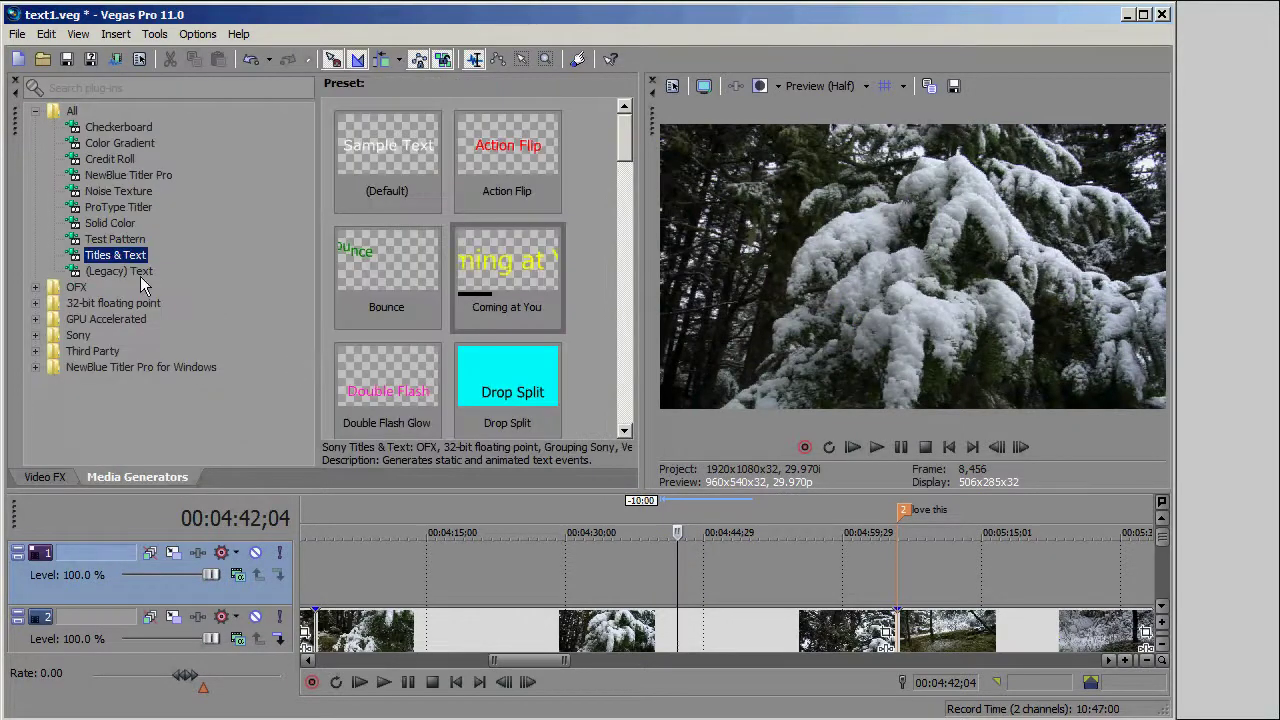
{"action": "left_click", "coordinate": [35, 111]}
{"action": "left_click", "coordinate": [35, 127]}
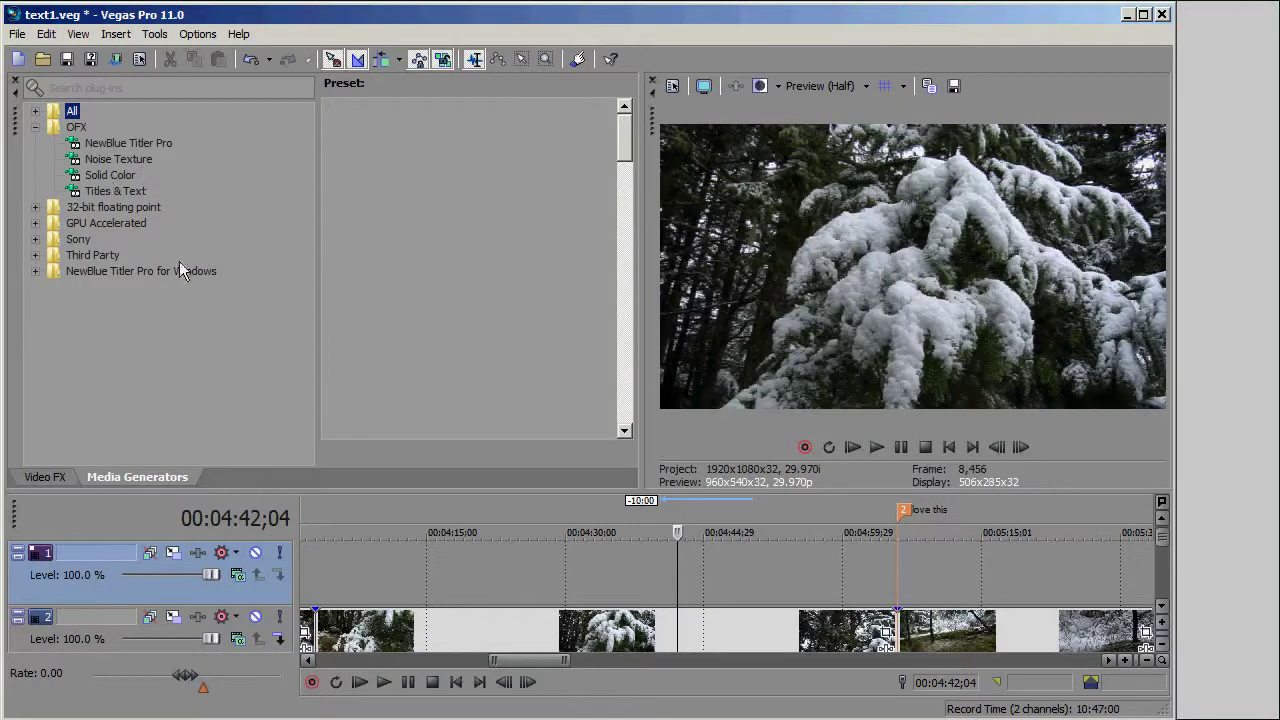
Step: Add the NewBlue Titler Pro (Default) 'Enter Text' title to track 1
{"action": "left_click", "coordinate": [100, 145]}
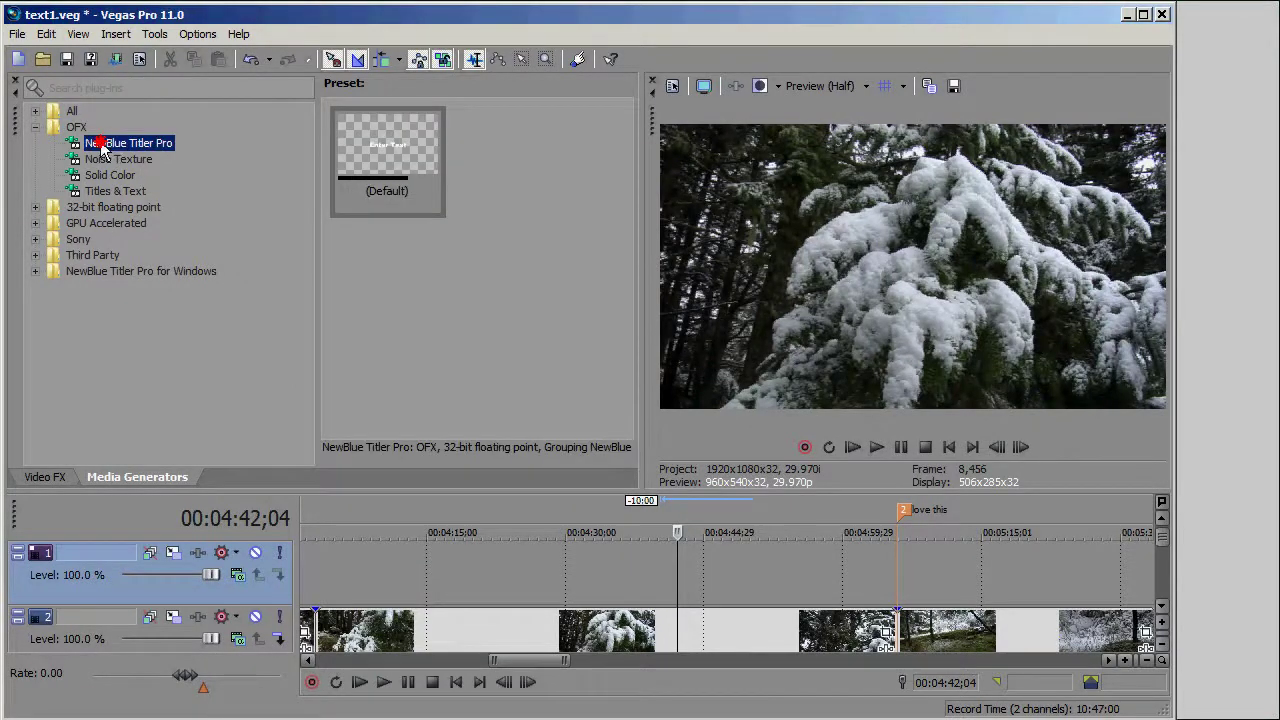
{"action": "left_click_drag", "start_coordinate": [363, 454], "coordinate": [641, 591]}
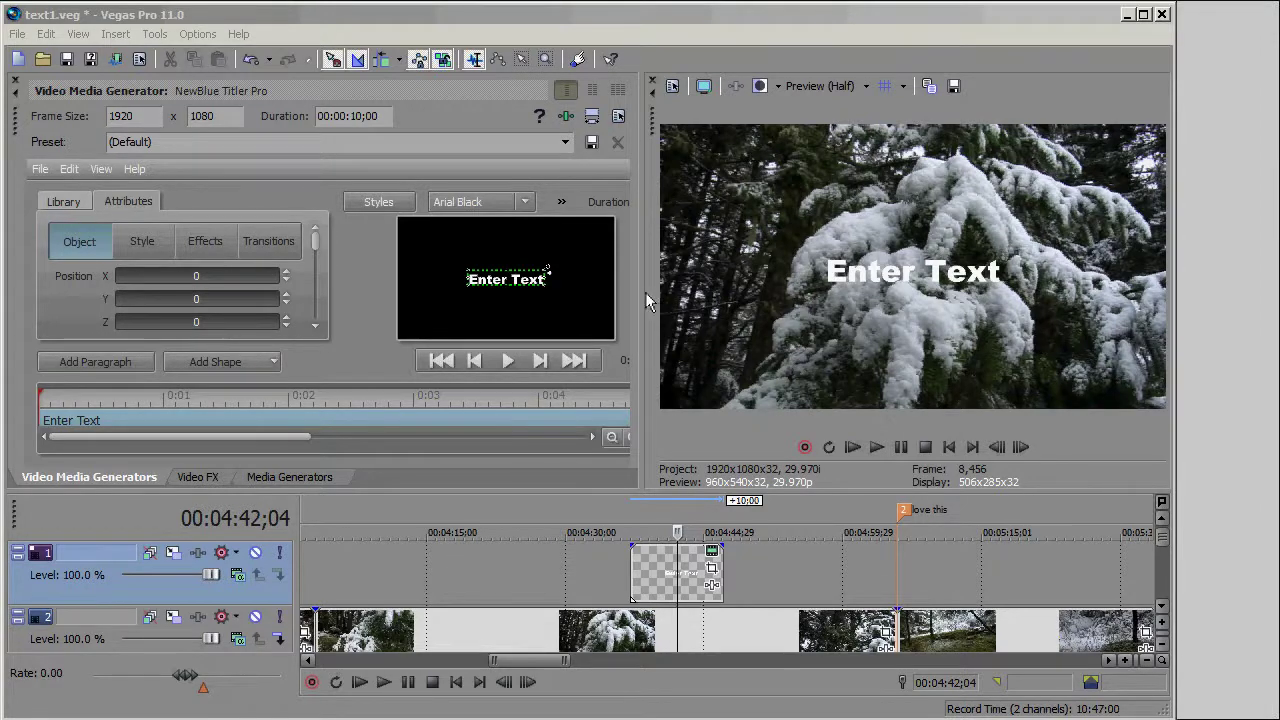
Step: Enlarge the preview and titler settings panes, then rotate the title to Y -8.7
{"action": "left_click_drag", "start_coordinate": [645, 292], "coordinate": [533, 326]}
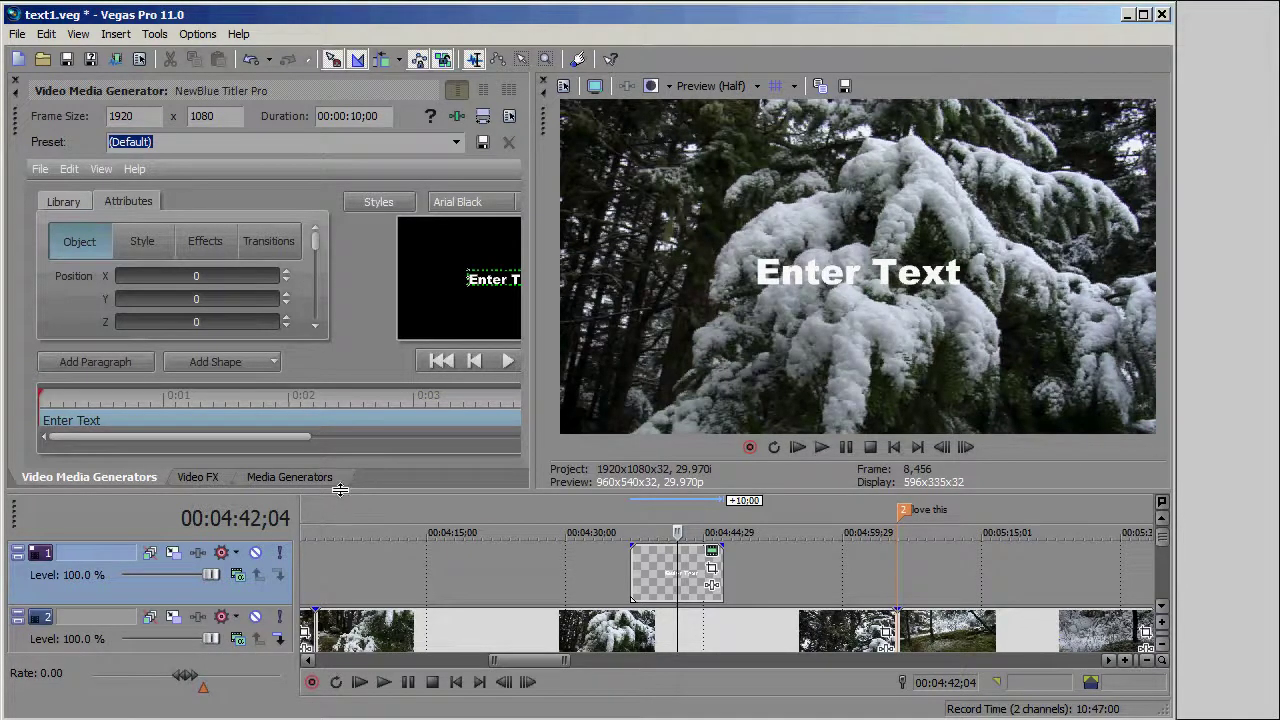
{"action": "left_click_drag", "start_coordinate": [340, 490], "coordinate": [343, 672]}
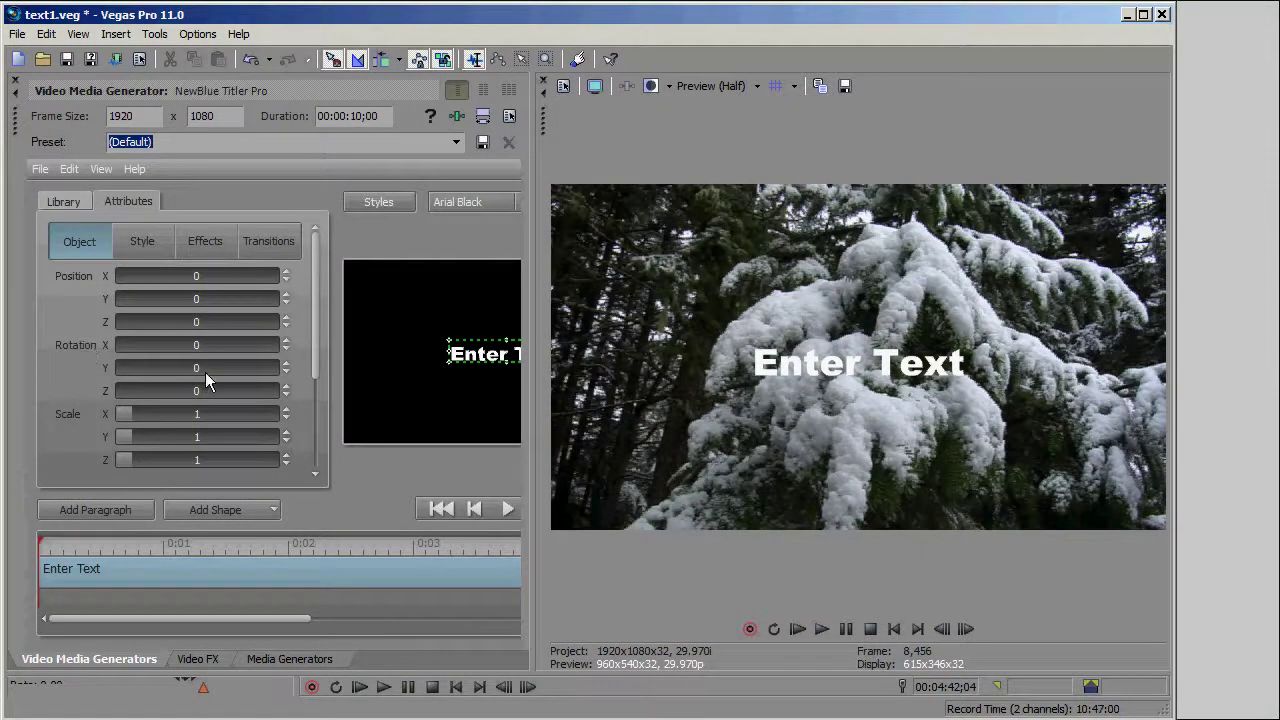
{"action": "mouse_move", "coordinate": [197, 369]}
{"action": "left_mouse_down"}
{"action": "mouse_move", "coordinate": [240, 377]}
{"action": "mouse_move", "coordinate": [166, 379]}
{"action": "mouse_move", "coordinate": [195, 377]}
{"action": "left_mouse_up"}
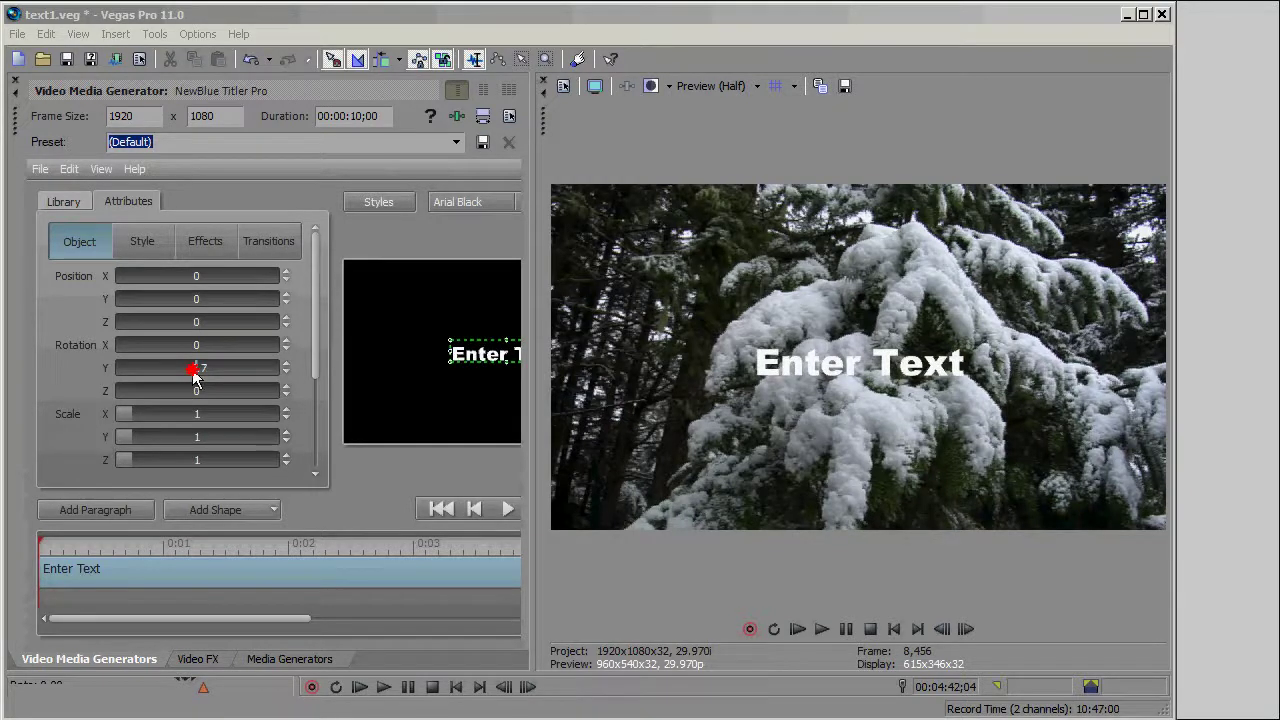
Step: Drag the Blue Chrome library style onto the Enter Text title, then set Rotation Y to -6.5
{"action": "left_click", "coordinate": [63, 204]}
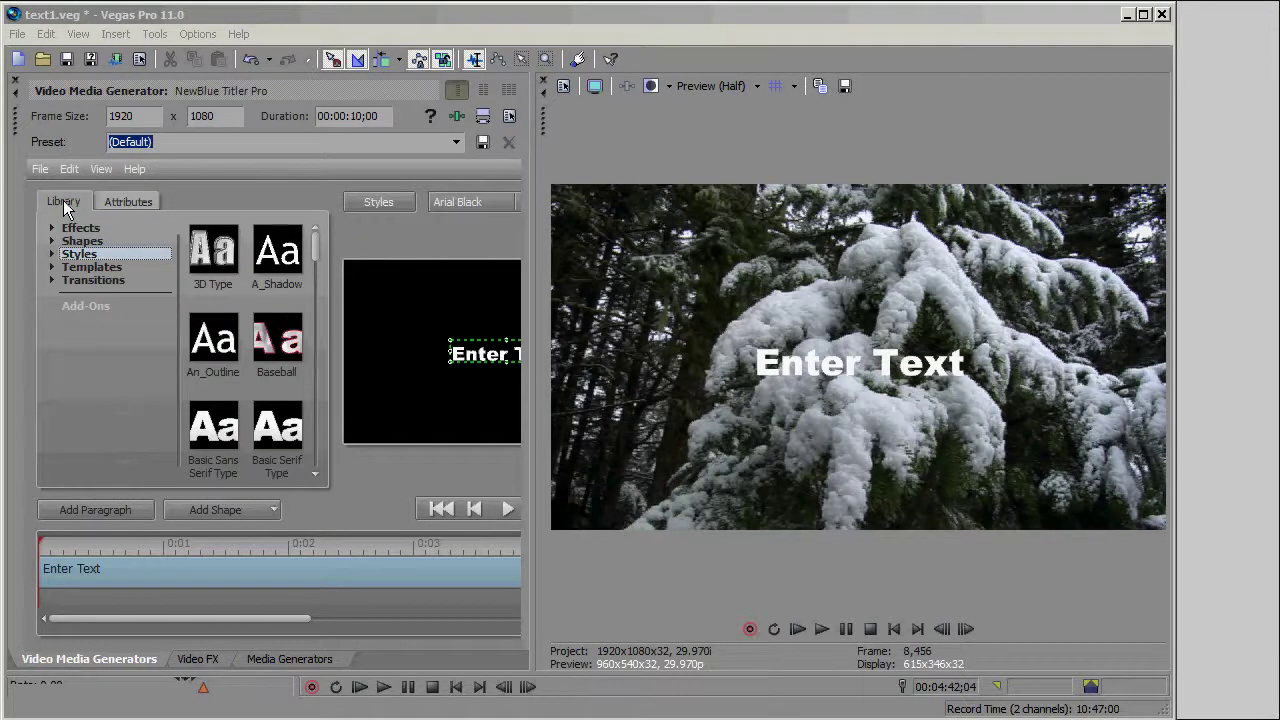
{"action": "left_click_drag", "start_coordinate": [316, 251], "coordinate": [358, 272]}
{"action": "left_click", "coordinate": [280, 343]}
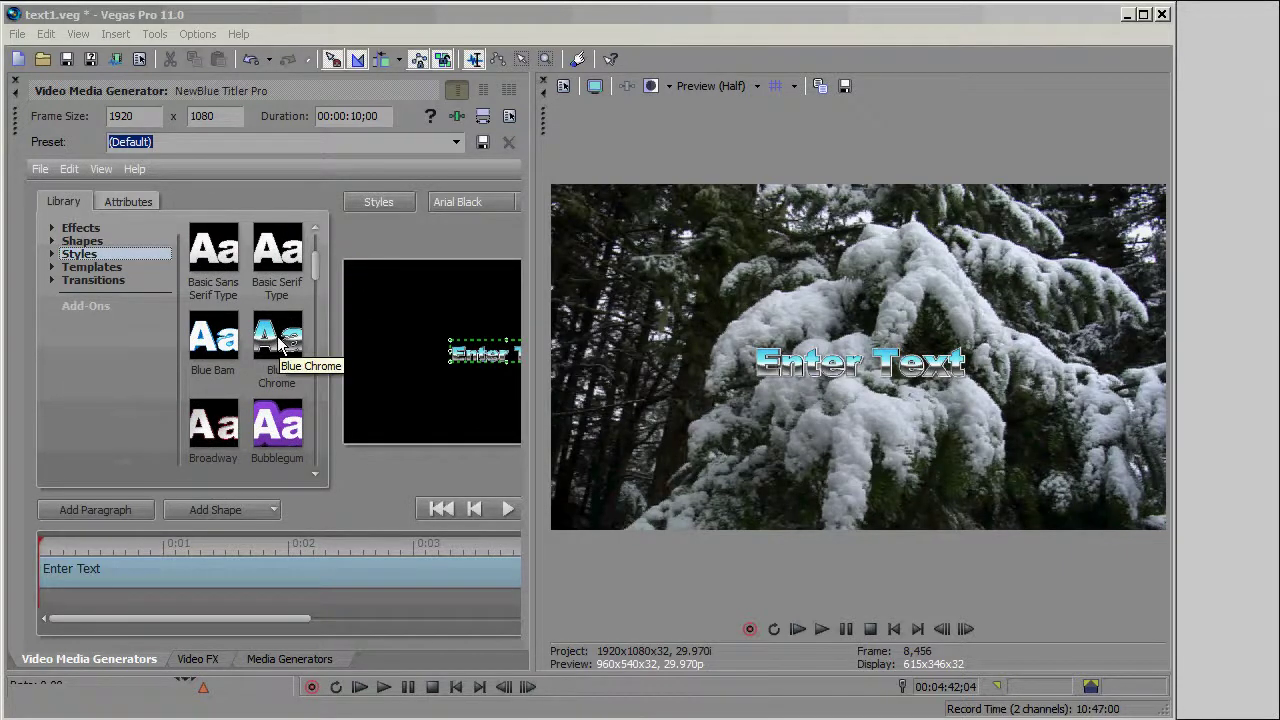
{"action": "key", "text": "ctrl+z"}
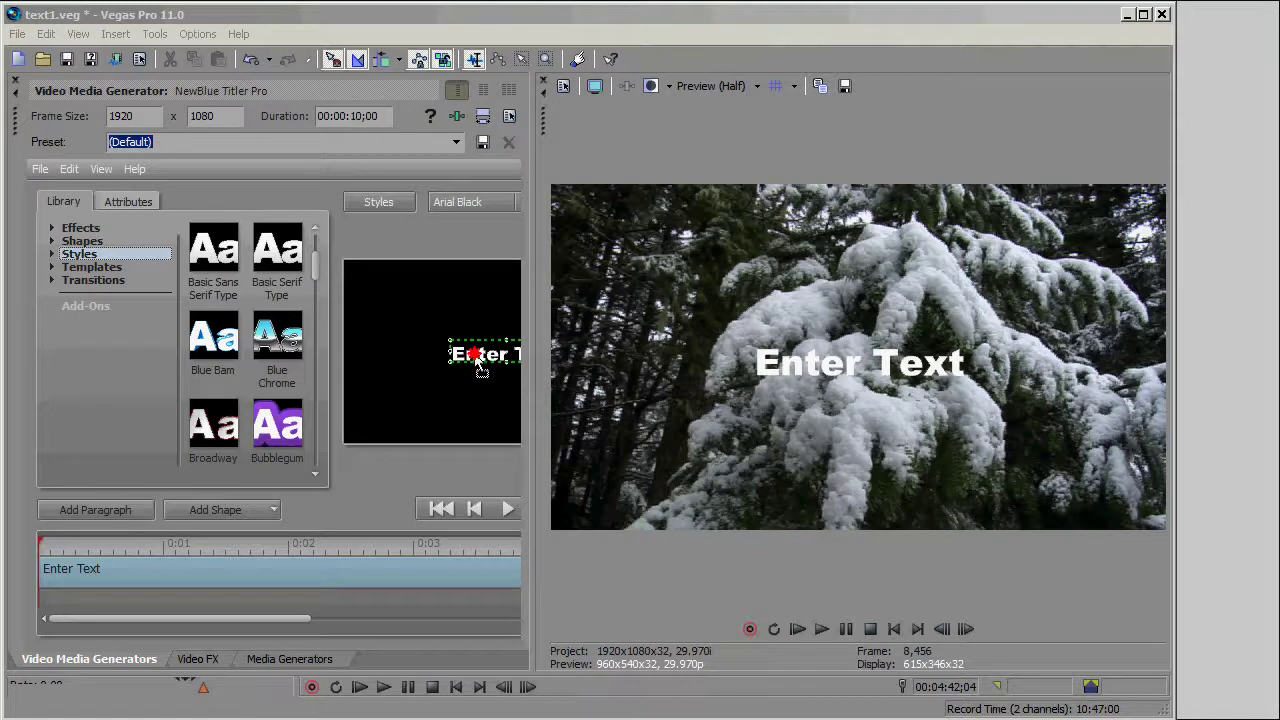
{"action": "left_click_drag", "start_coordinate": [480, 368], "coordinate": [480, 368]}
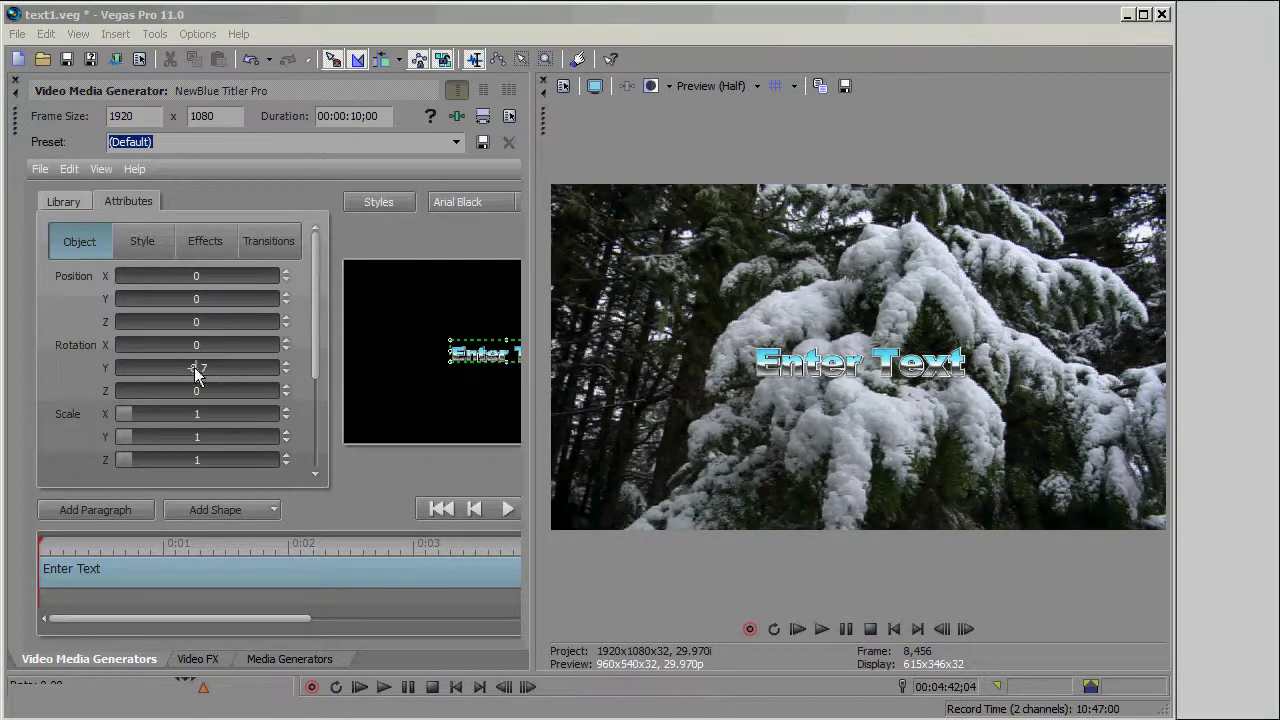
{"action": "mouse_move", "coordinate": [196, 368]}
{"action": "left_mouse_down"}
{"action": "mouse_move", "coordinate": [223, 366]}
{"action": "mouse_move", "coordinate": [163, 371]}
{"action": "mouse_move", "coordinate": [214, 371]}
{"action": "mouse_move", "coordinate": [195, 372]}
{"action": "left_mouse_up"}
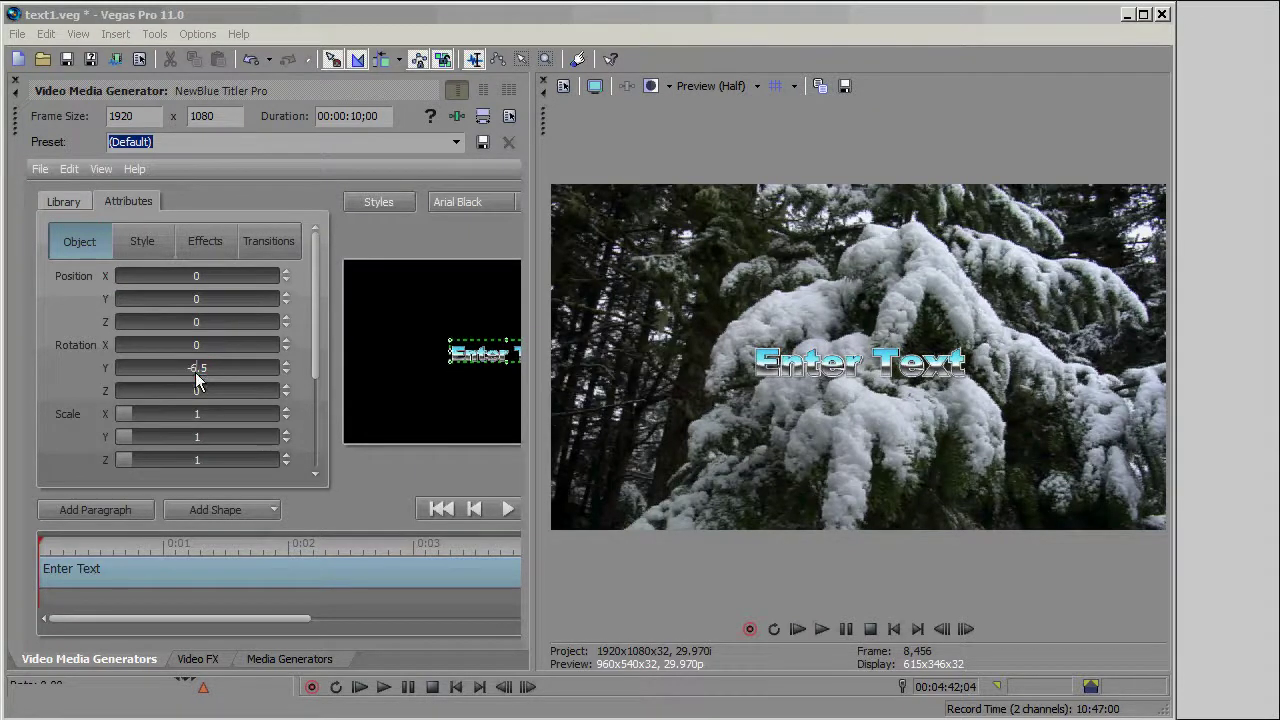